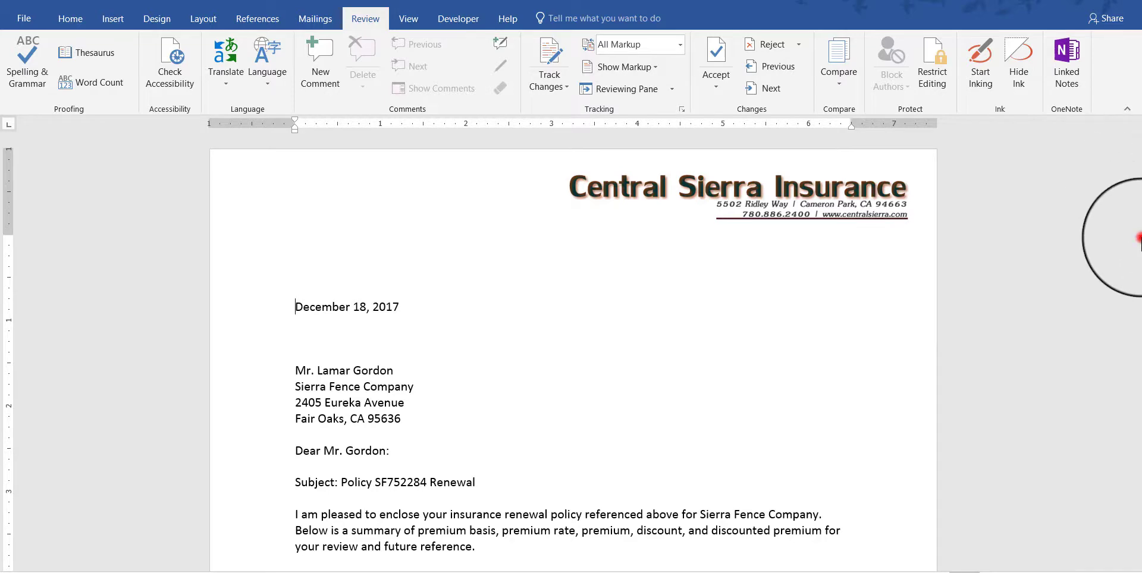
Step: Open the Compare dropdown on Word's Review tab
click(1136, 233)
mouse_move(1141, 307)
mouse_down()
mouse_move(1140, 486)
mouse_move(1136, 294)
mouse_up()
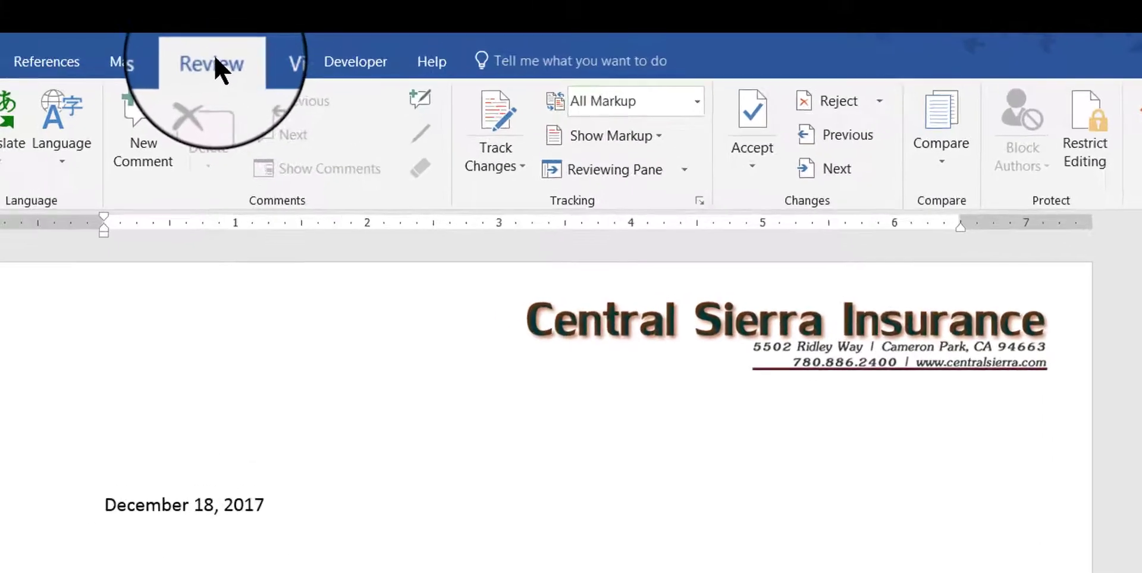
click(367, 17)
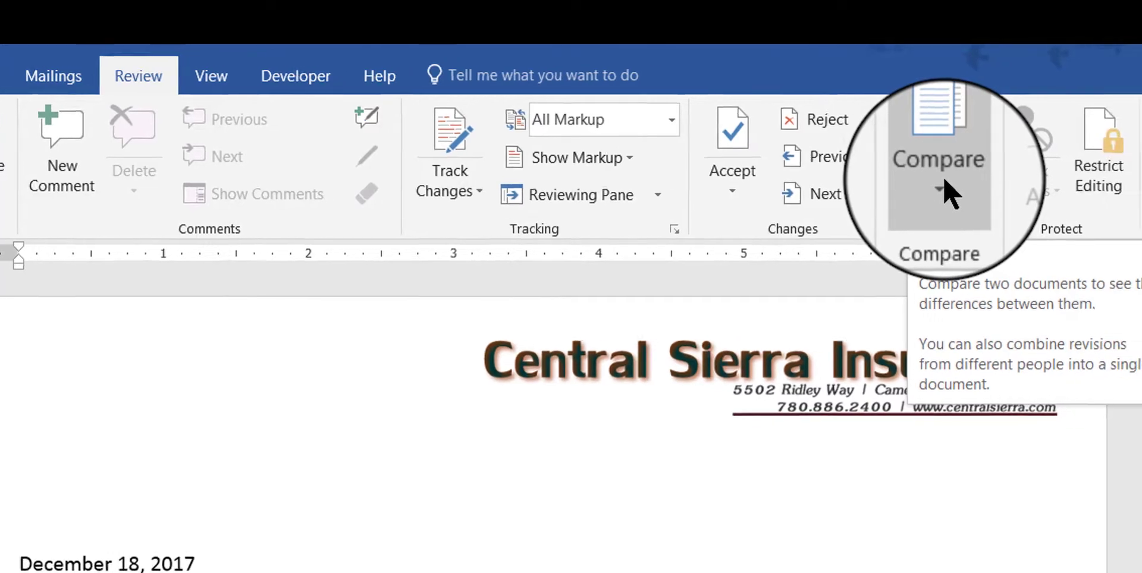
click(946, 189)
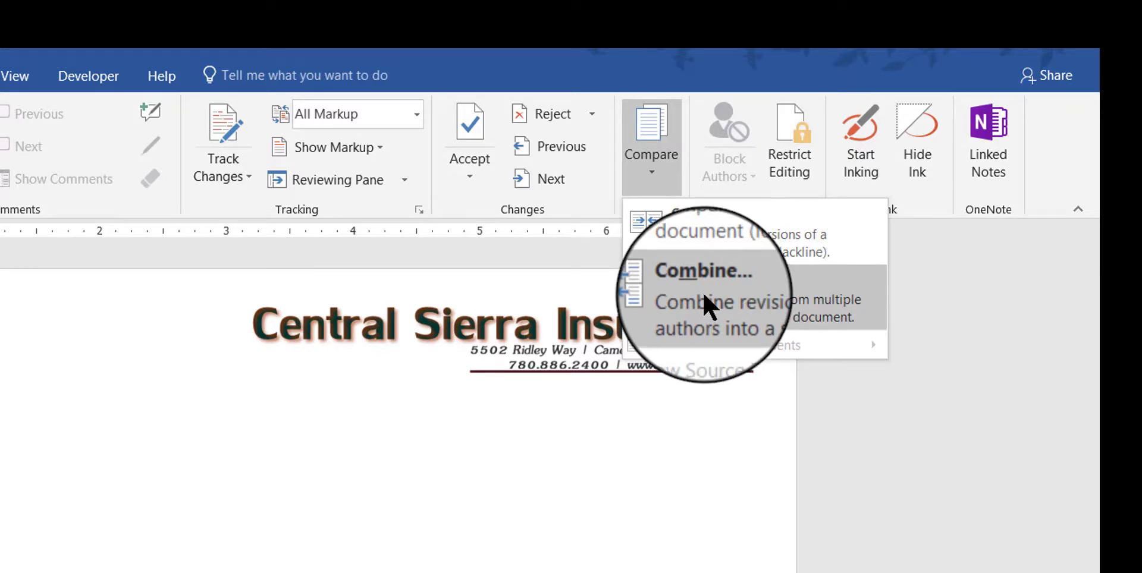
Step: Open the Combine Documents dialog and expand the Original document file list
click(705, 290)
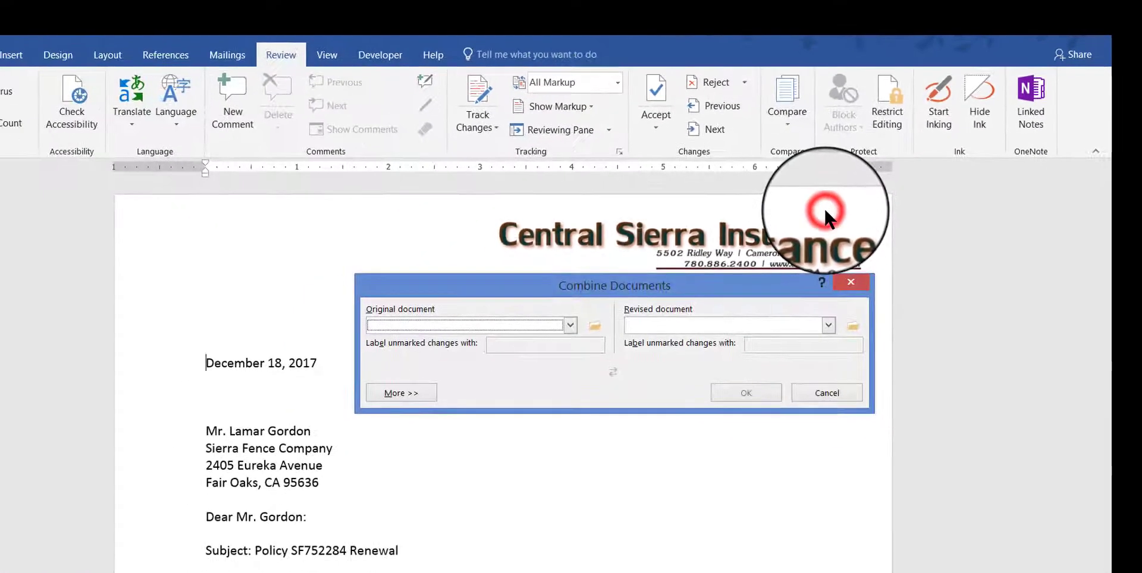
drag(587, 288, 475, 293)
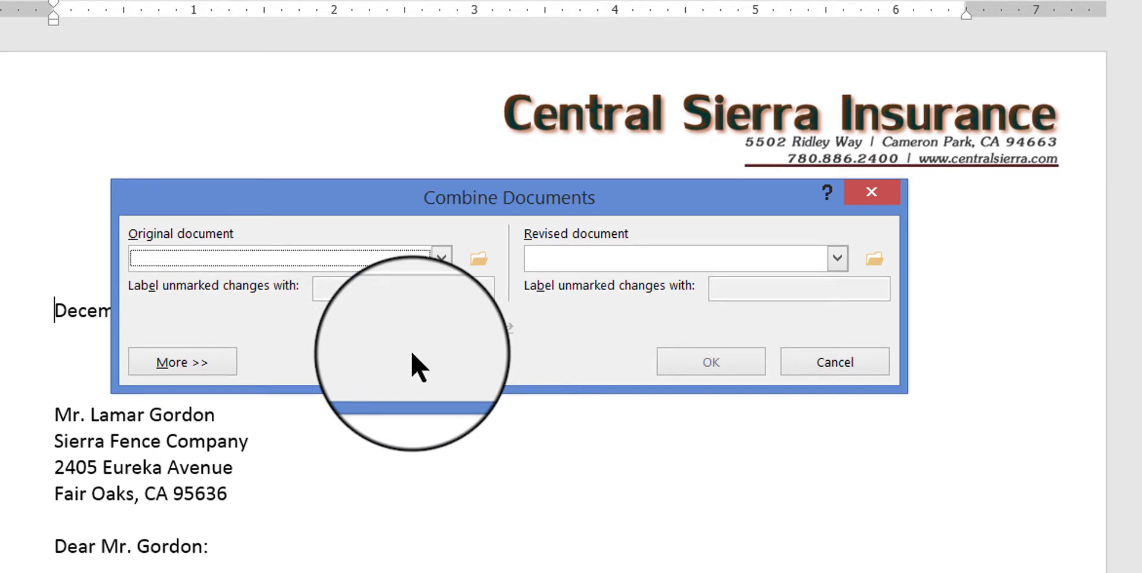
click(441, 258)
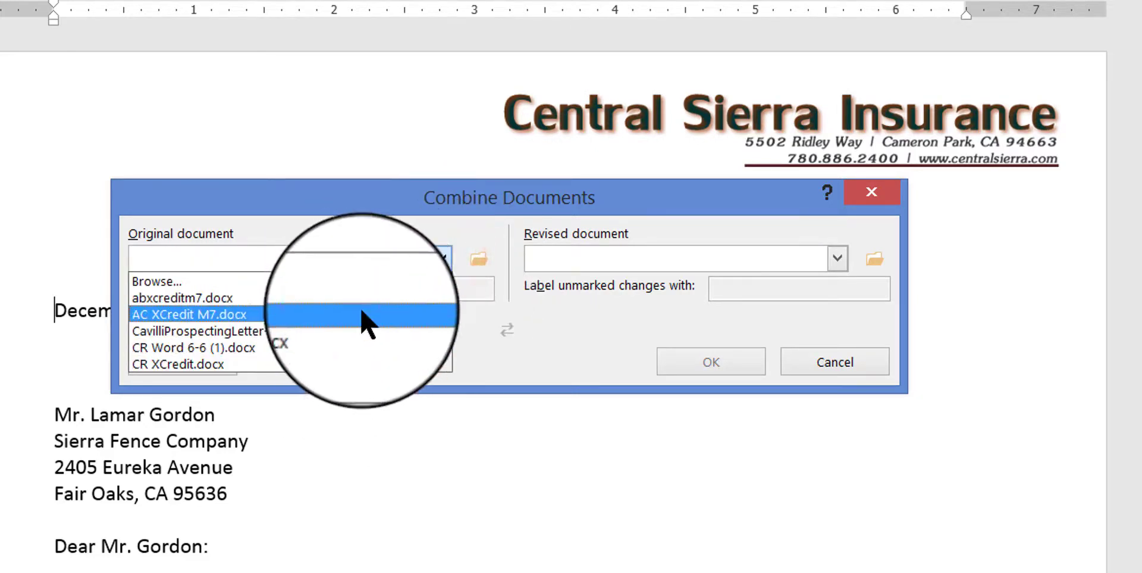
Step: Scroll through the recent files and close the list without choosing an original
click(442, 363)
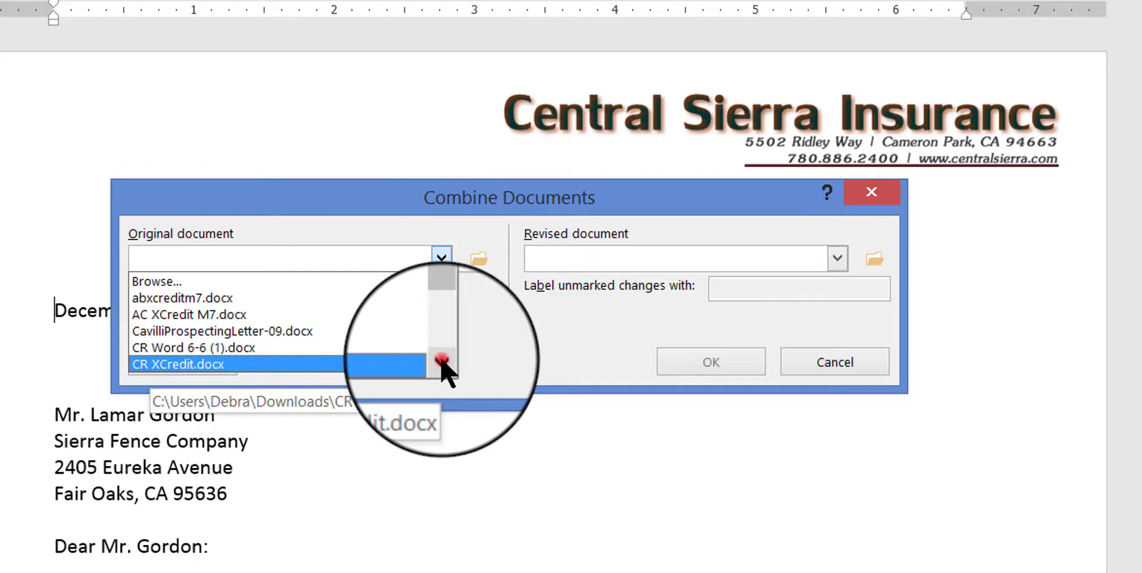
click(442, 362)
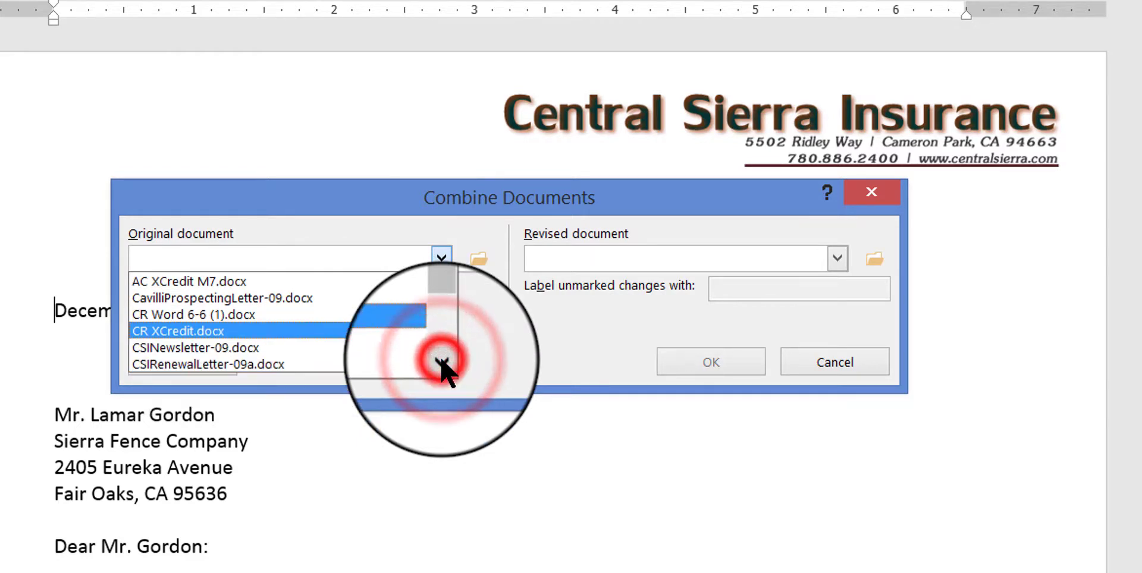
click(442, 363)
click(442, 363)
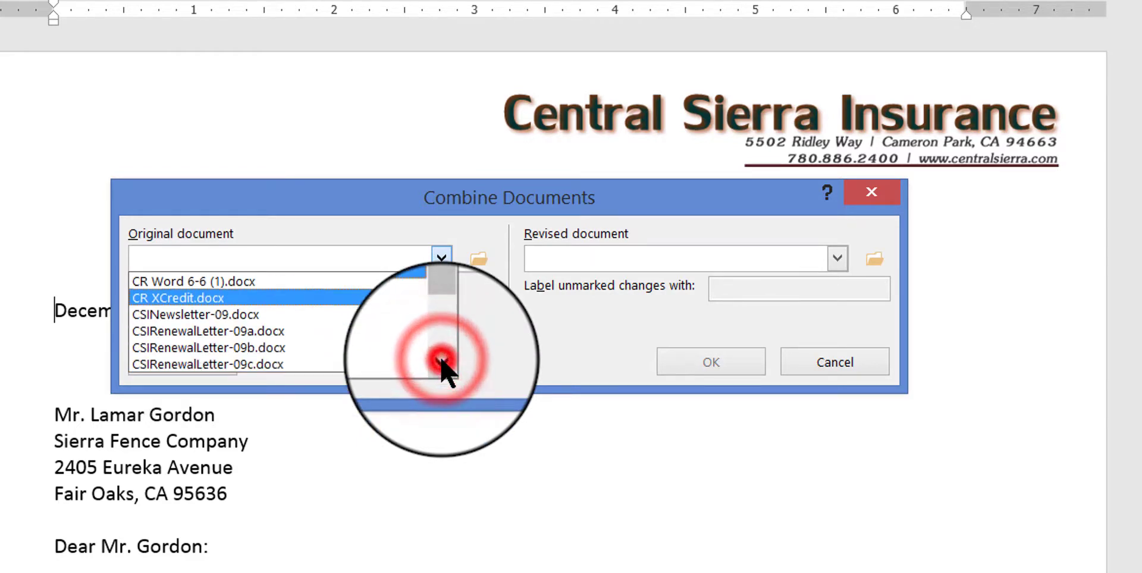
click(442, 363)
click(442, 363)
click(442, 363)
click(442, 363)
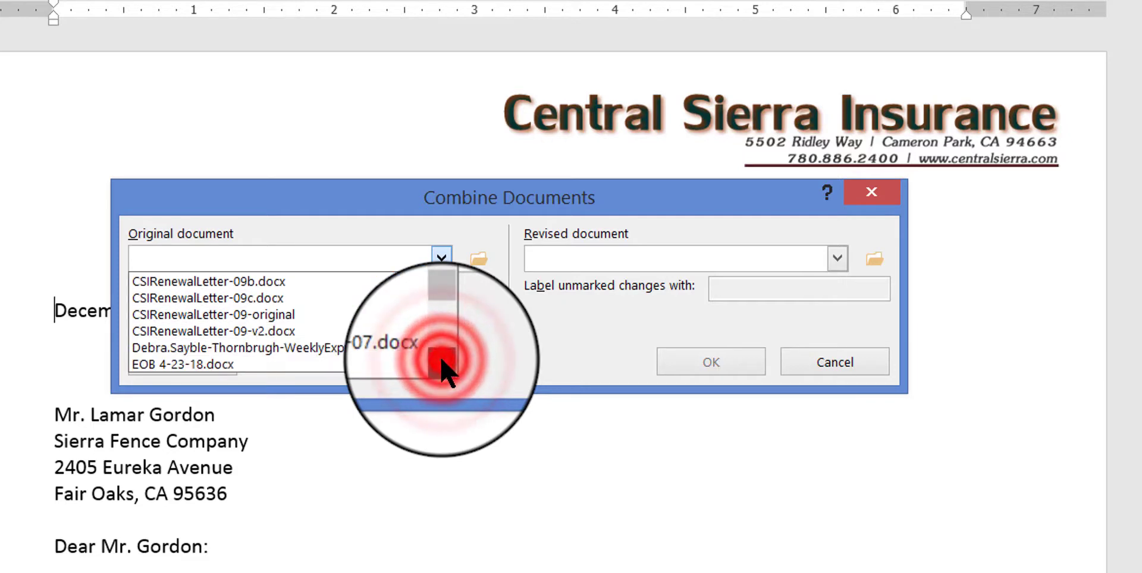
click(442, 363)
click(442, 363)
click(442, 363)
click(442, 363)
click(442, 363)
click(442, 363)
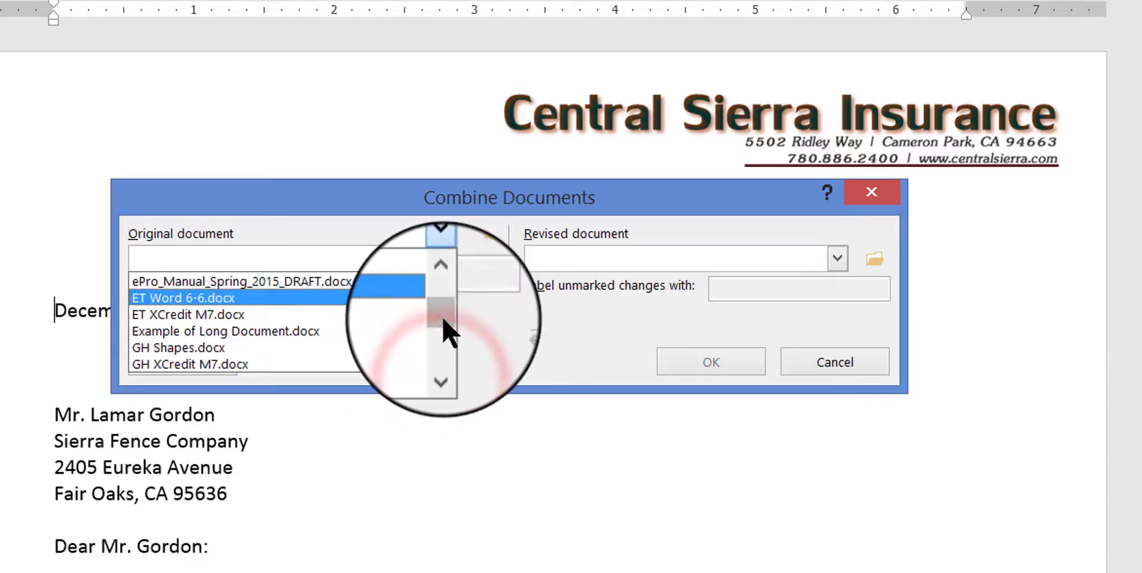
mouse_move(445, 324)
mouse_down()
mouse_move(476, 351)
mouse_move(473, 336)
mouse_move(437, 320)
mouse_up()
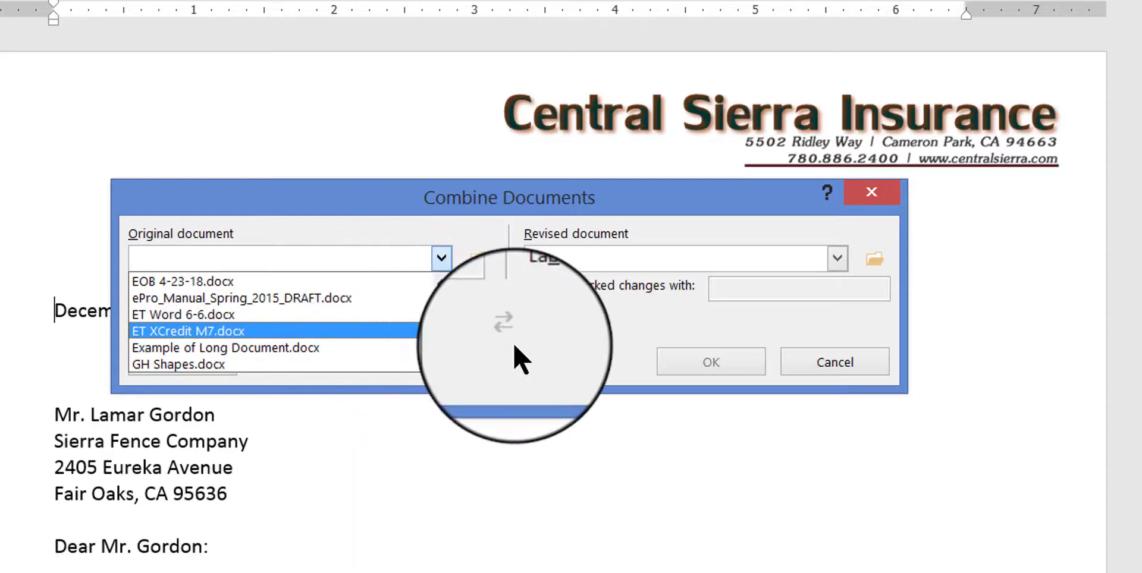
click(484, 334)
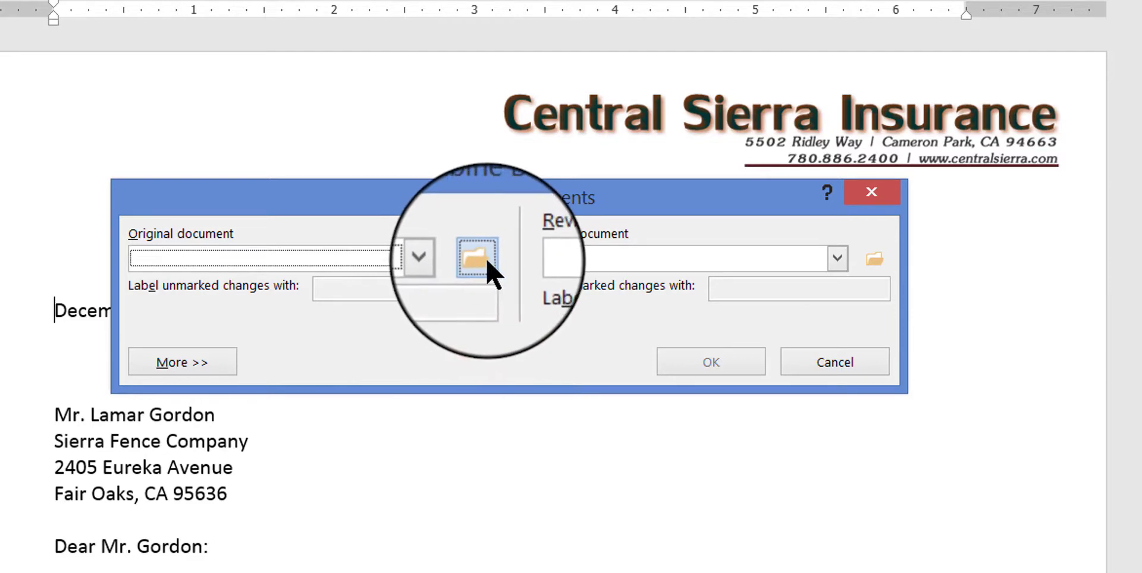
Step: Pick CSIRenewalLetter-09-original from the Chapter 9 folder as the original document
click(479, 259)
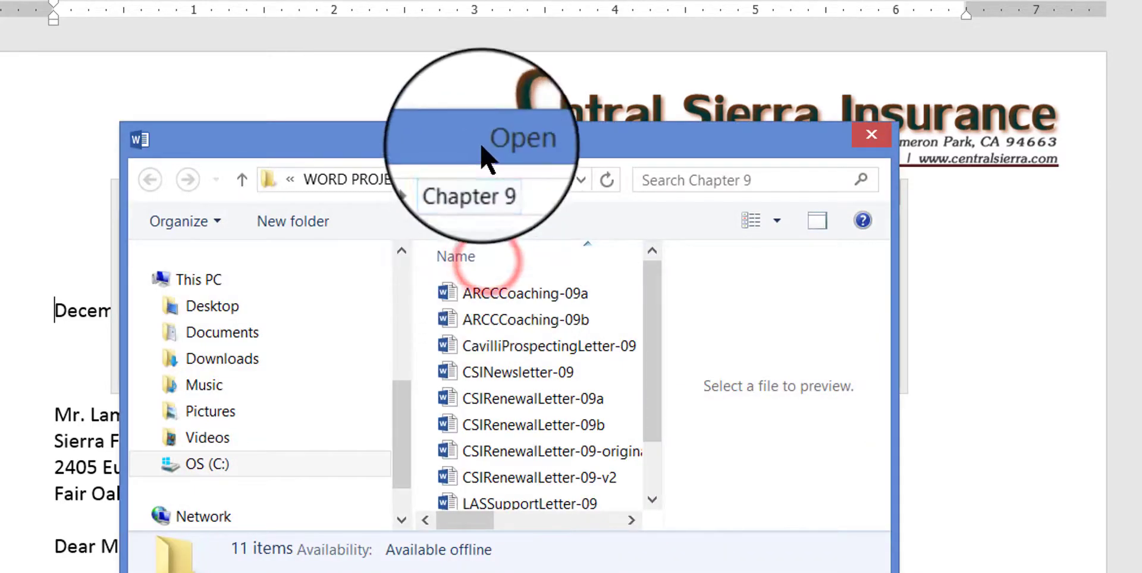
drag(472, 141, 355, 85)
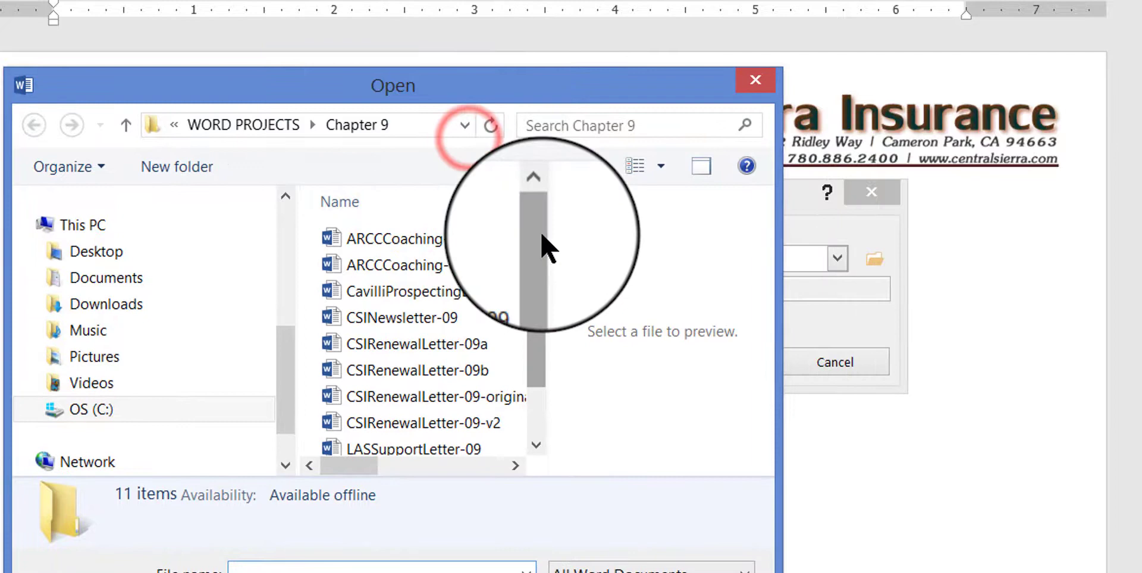
drag(540, 233, 548, 319)
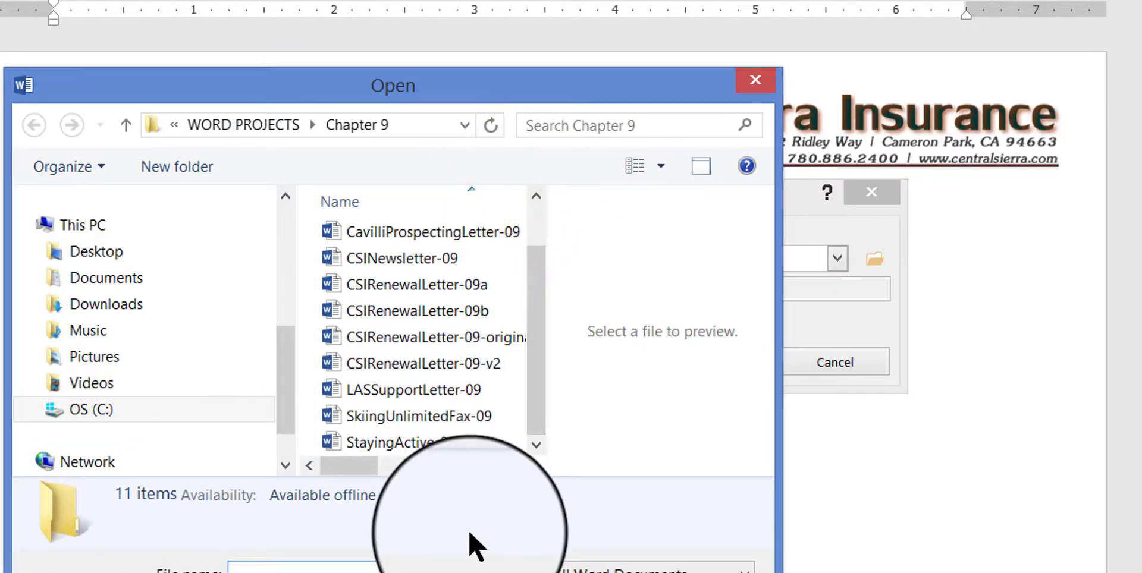
double_click(378, 340)
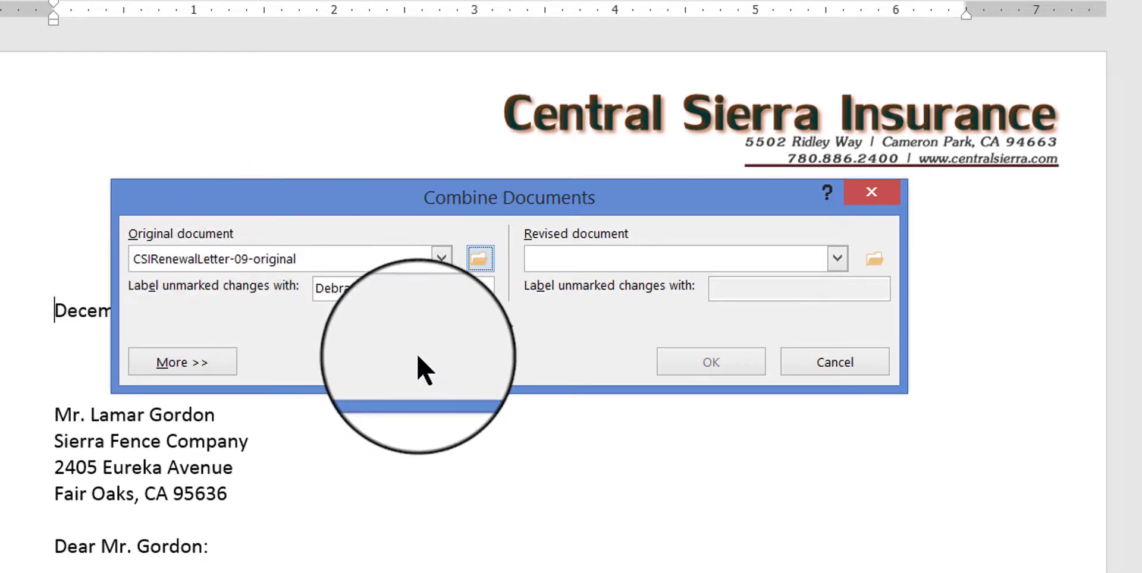
Step: Set CSIRenewalLetter-09-v2.docx as the revised document and answer No to the SQL data prompt
click(665, 260)
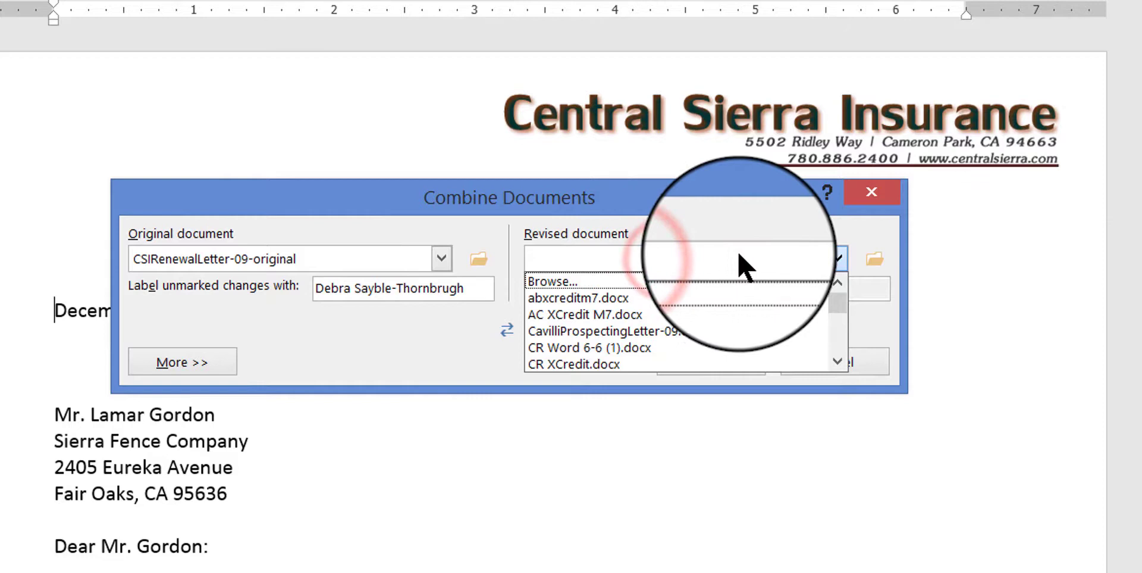
click(837, 361)
click(840, 360)
click(840, 360)
click(840, 360)
click(841, 361)
click(841, 362)
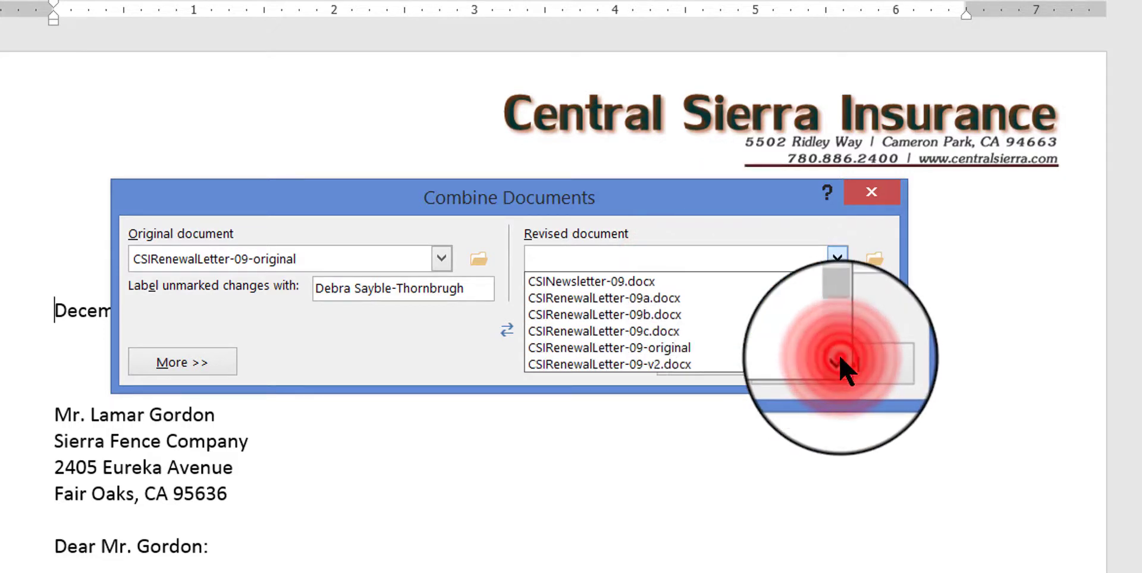
click(841, 363)
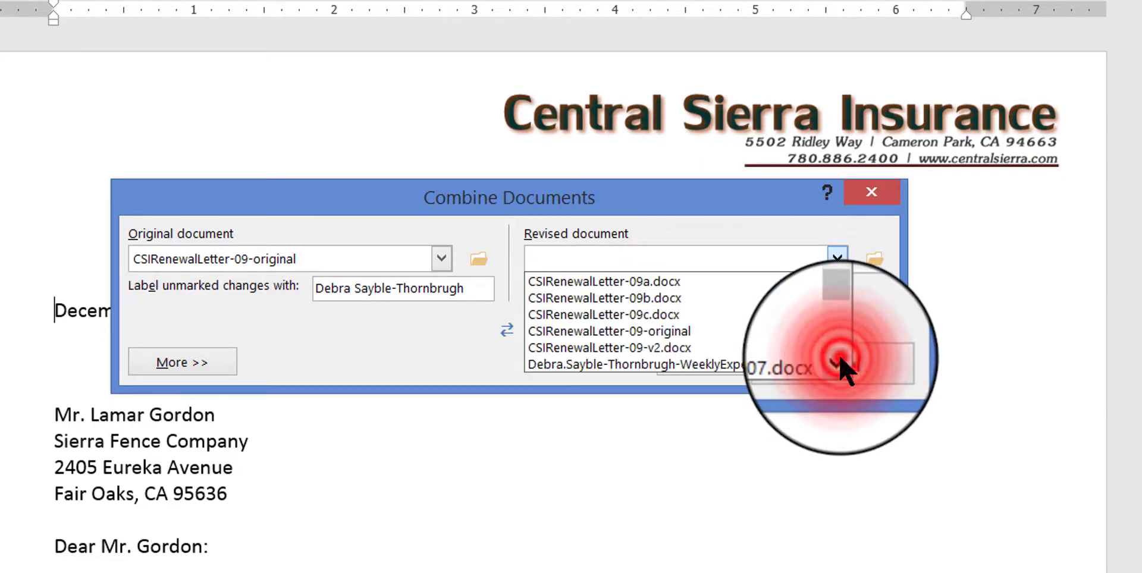
click(647, 347)
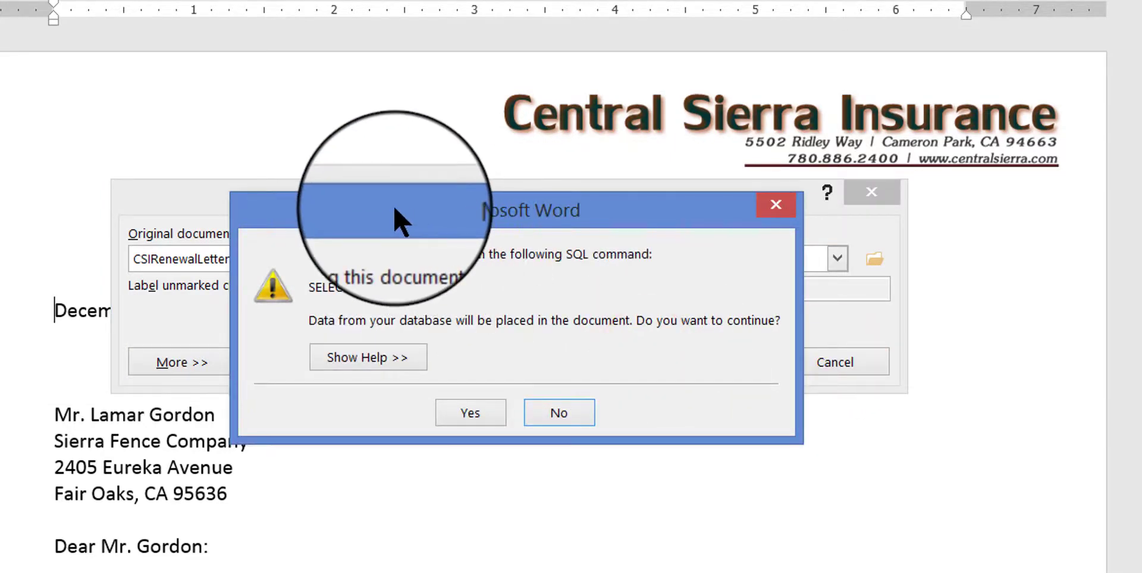
drag(394, 218, 357, 343)
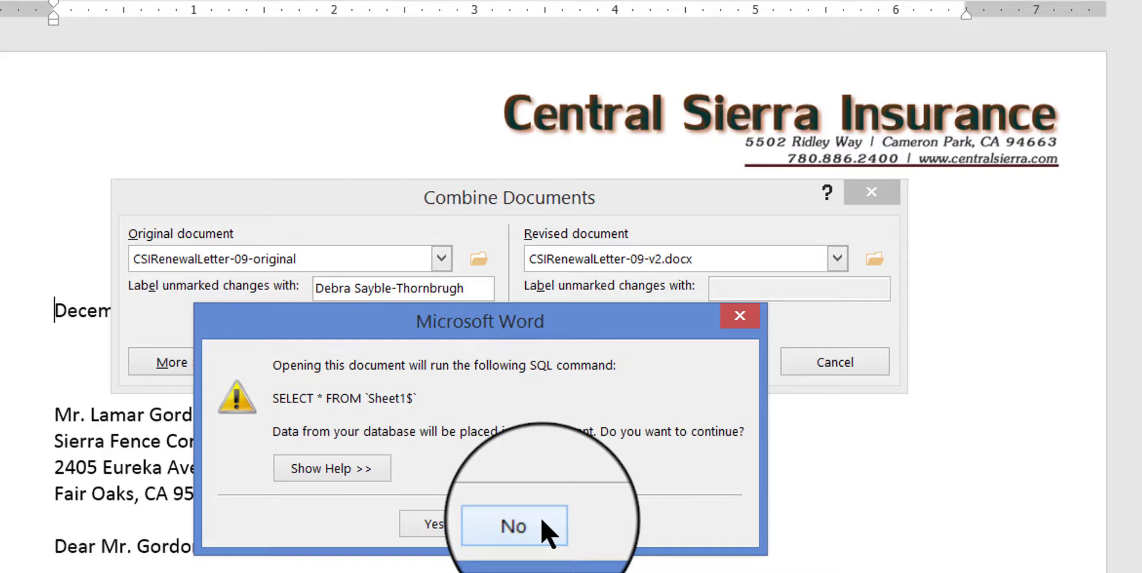
click(542, 524)
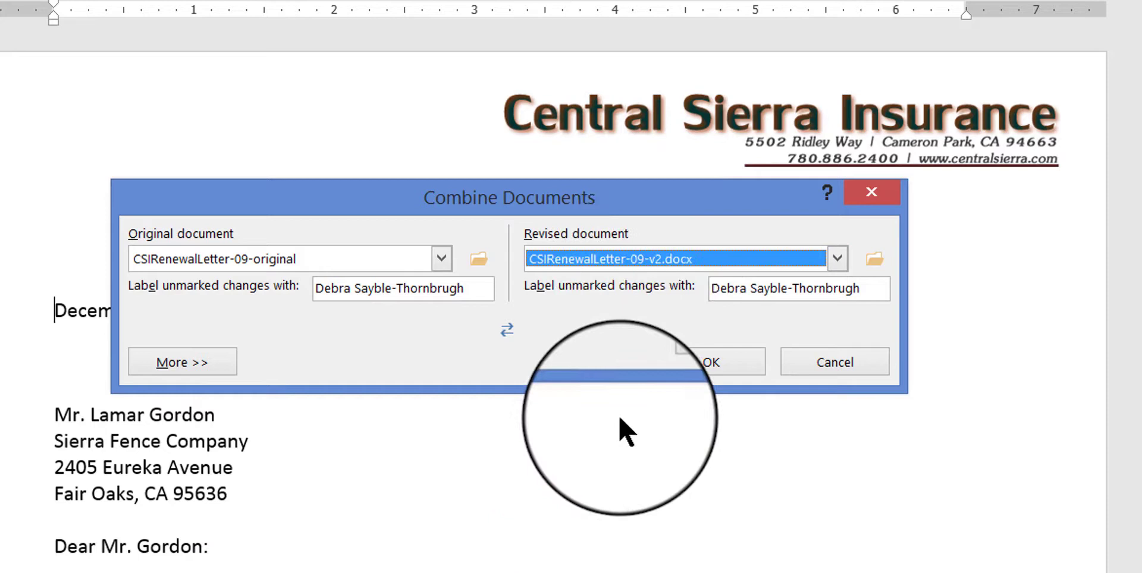
Step: Confirm the combine and keep formatting changes from the other document, CSIRenewalLetter-09-v2
click(680, 364)
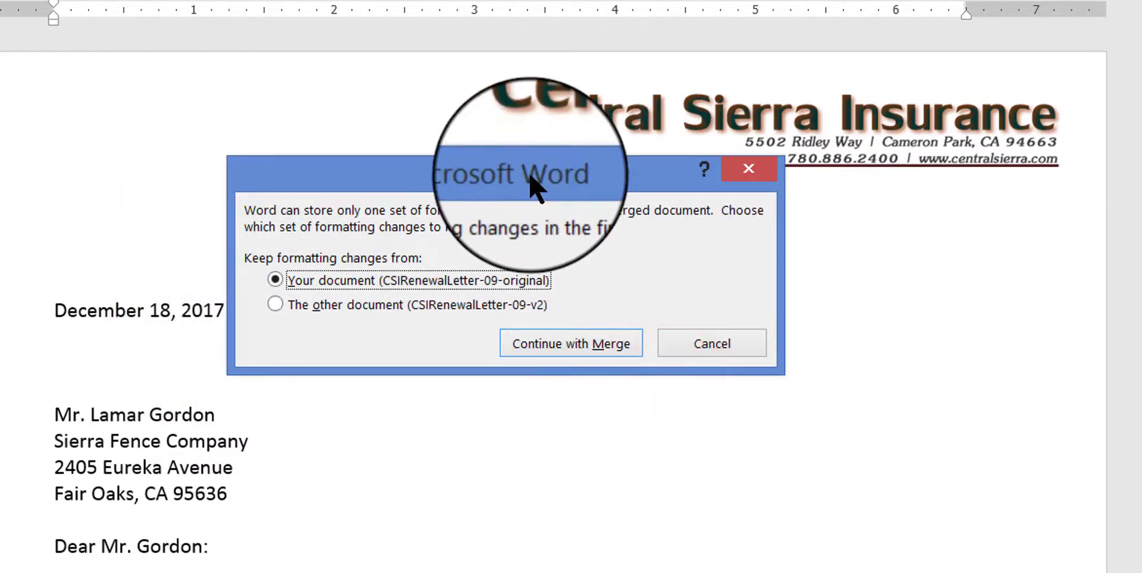
drag(530, 184, 530, 221)
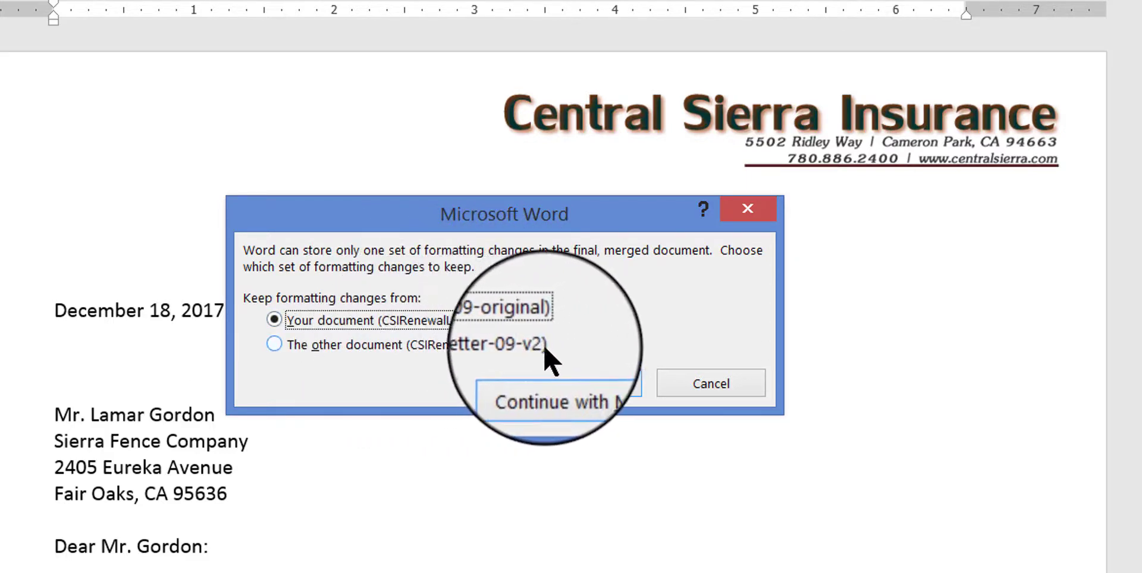
click(271, 345)
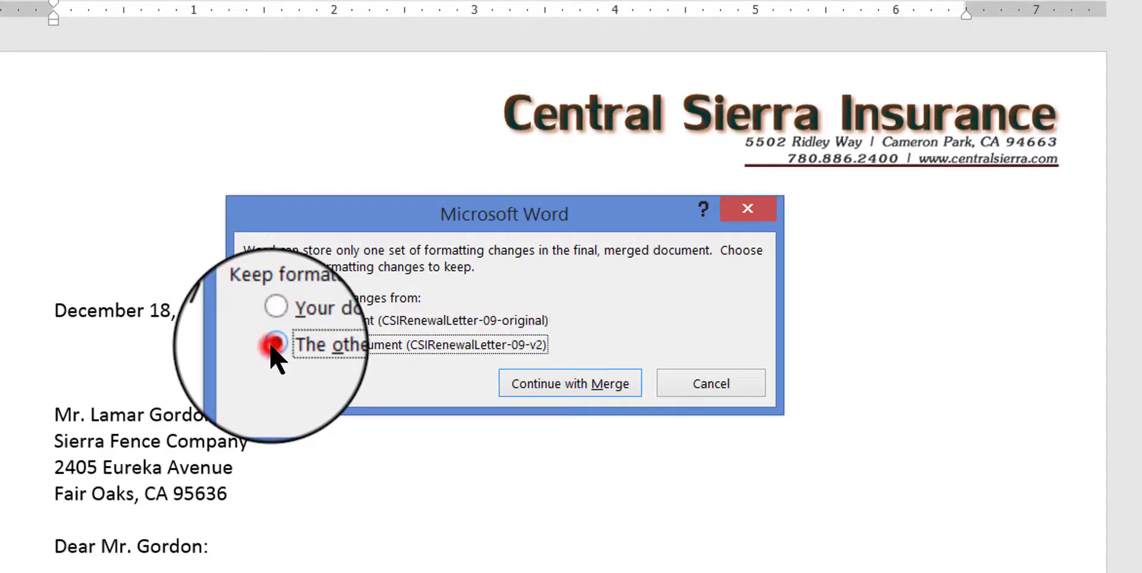
click(559, 400)
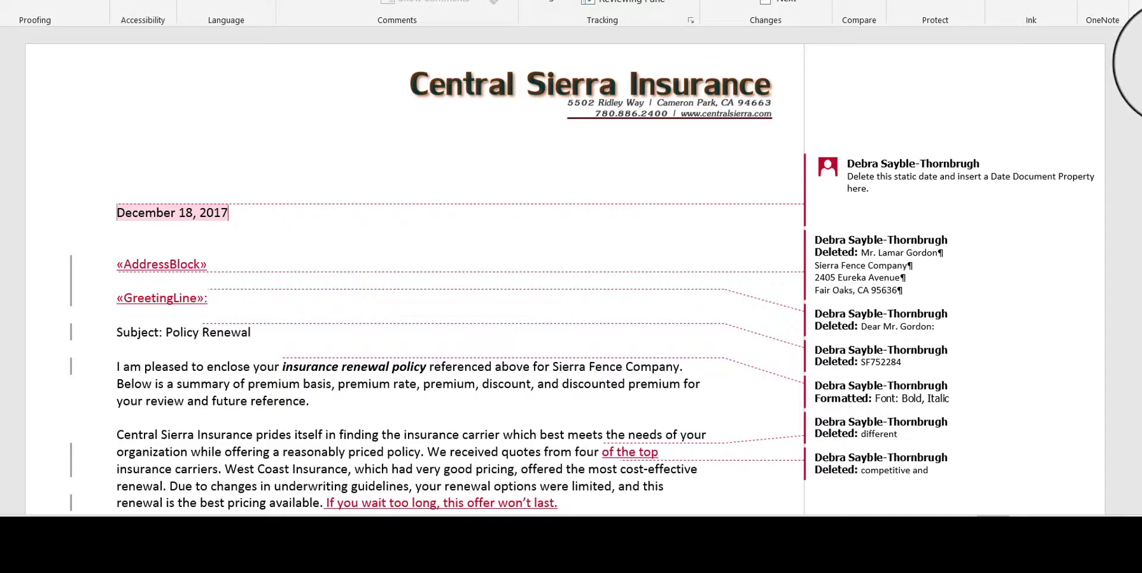
scroll(1139, 143, down, 2)
scroll(1139, 143, down, 3)
scroll(1139, 119, up, 3)
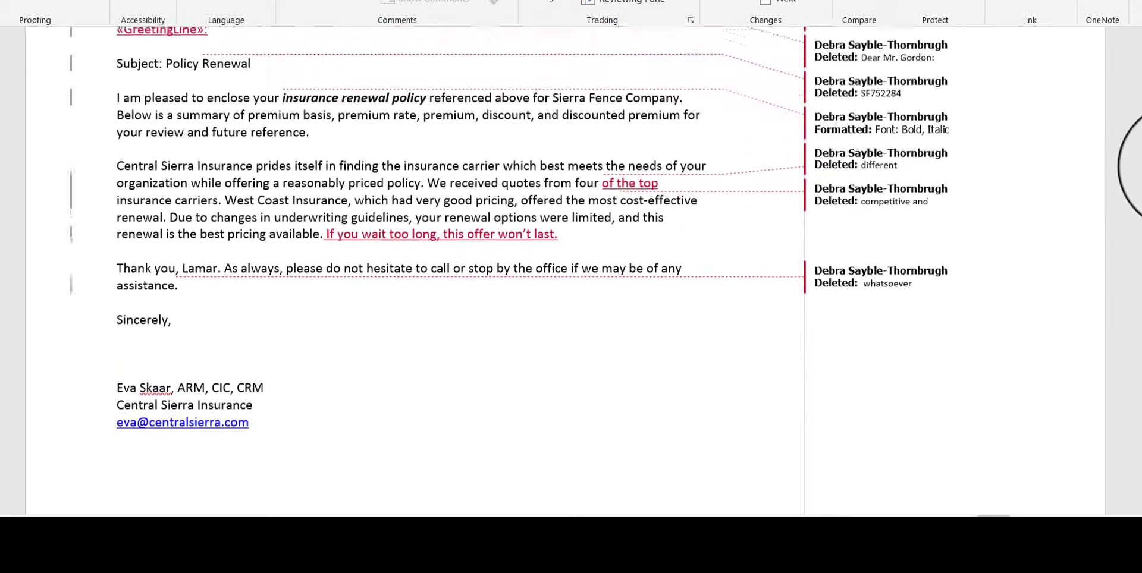
scroll(1140, 89, up, 3)
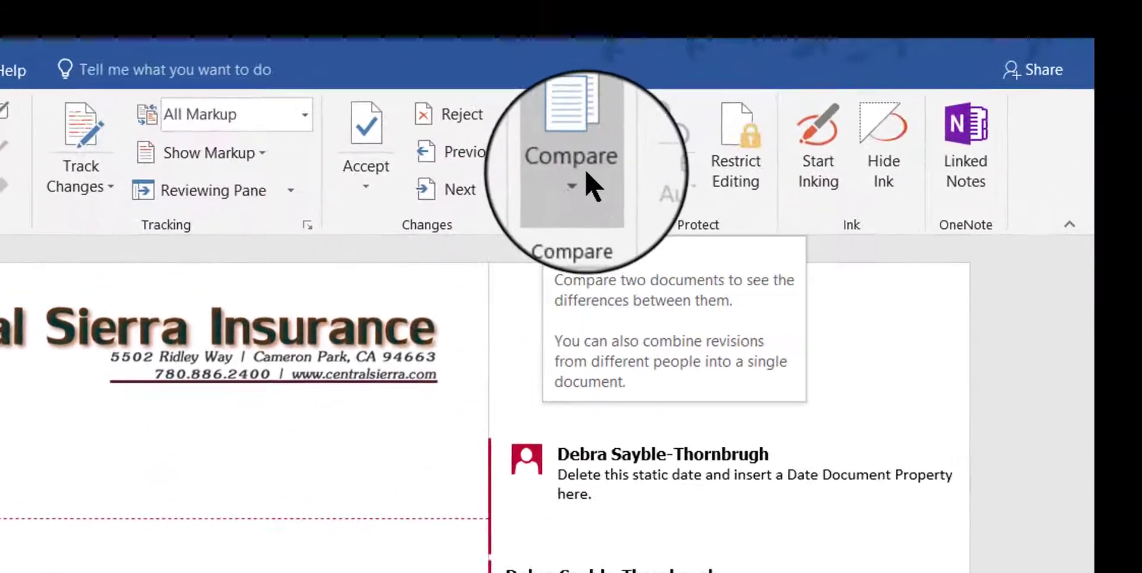
Step: Use Compare > Show Source Documents > Show Both to display the original and revised letters
click(585, 186)
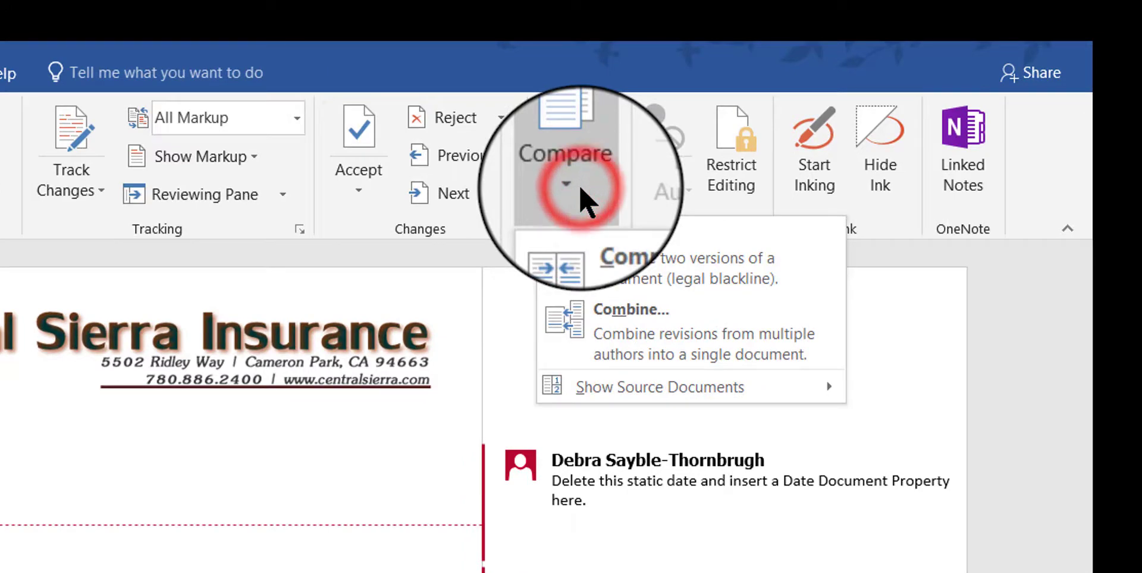
mouse_move(660, 389)
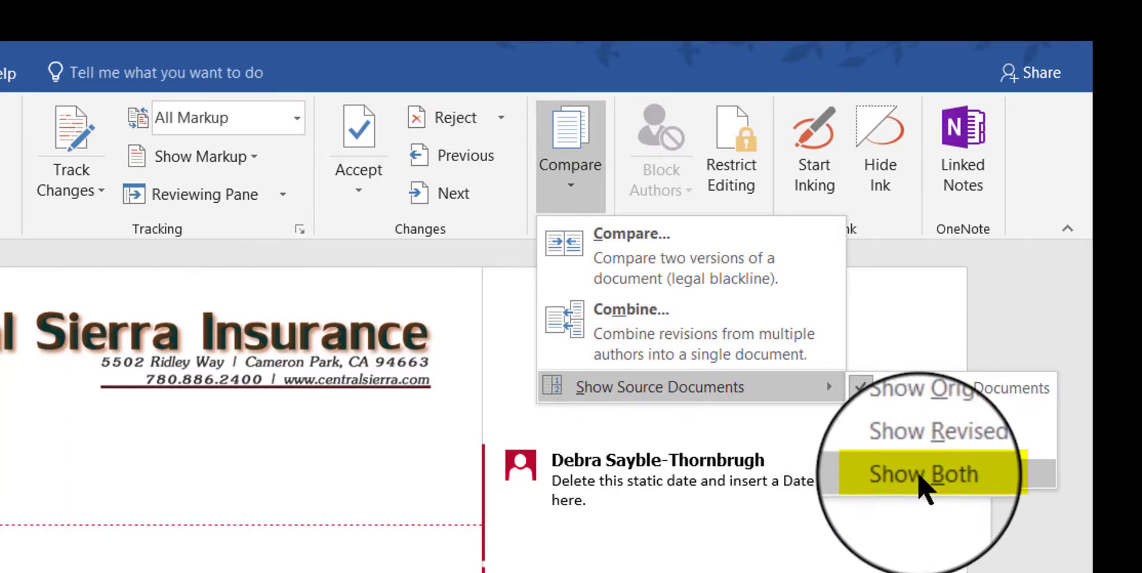
click(919, 477)
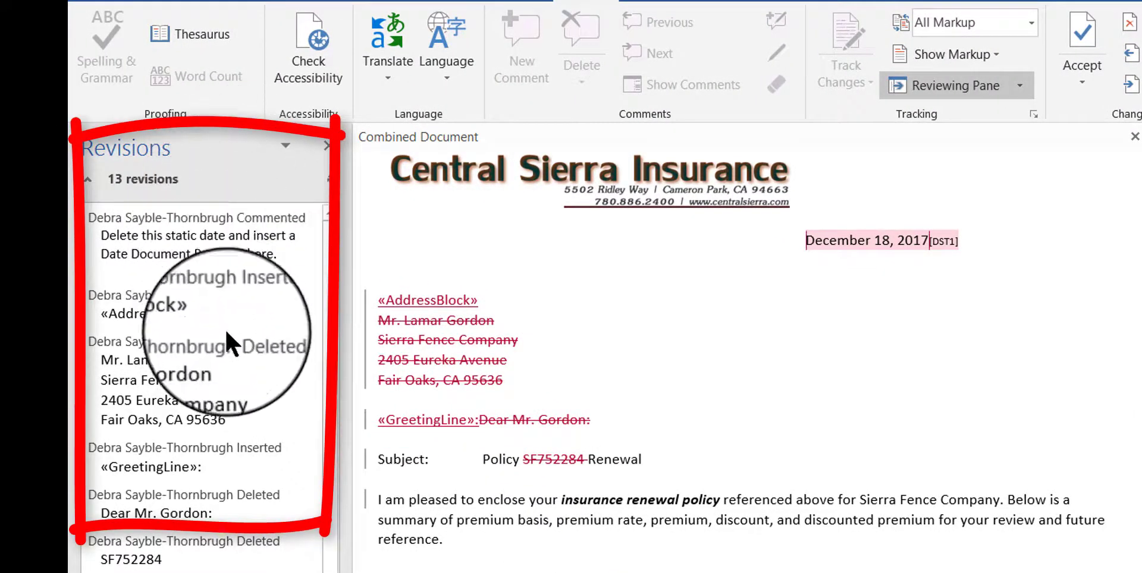
drag(328, 351, 333, 523)
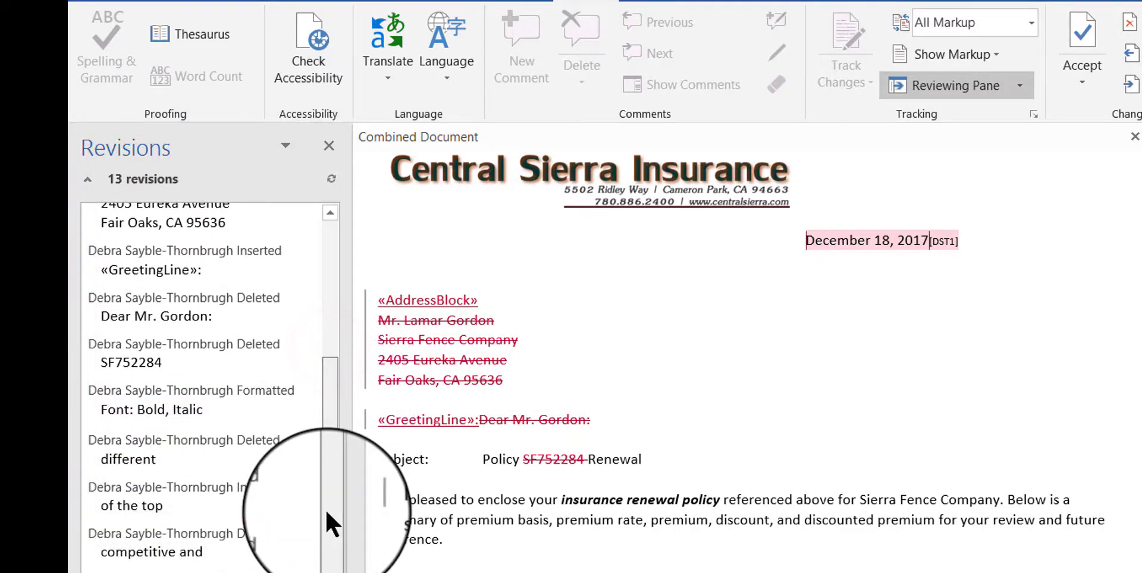
mouse_move(326, 471)
mouse_down()
mouse_move(318, 330)
mouse_move(332, 394)
mouse_up()
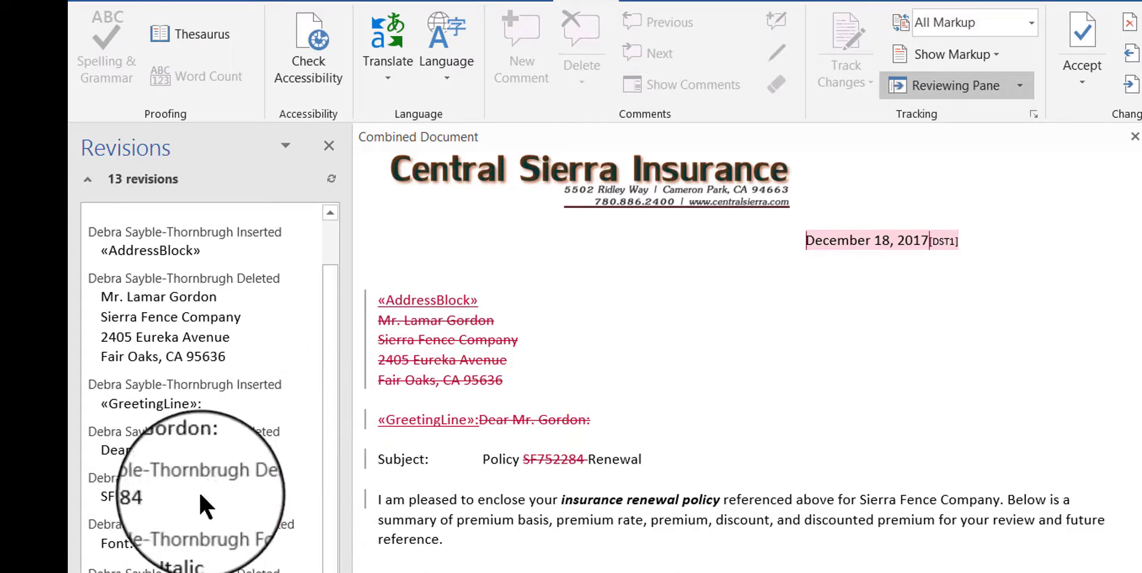
drag(327, 438, 319, 348)
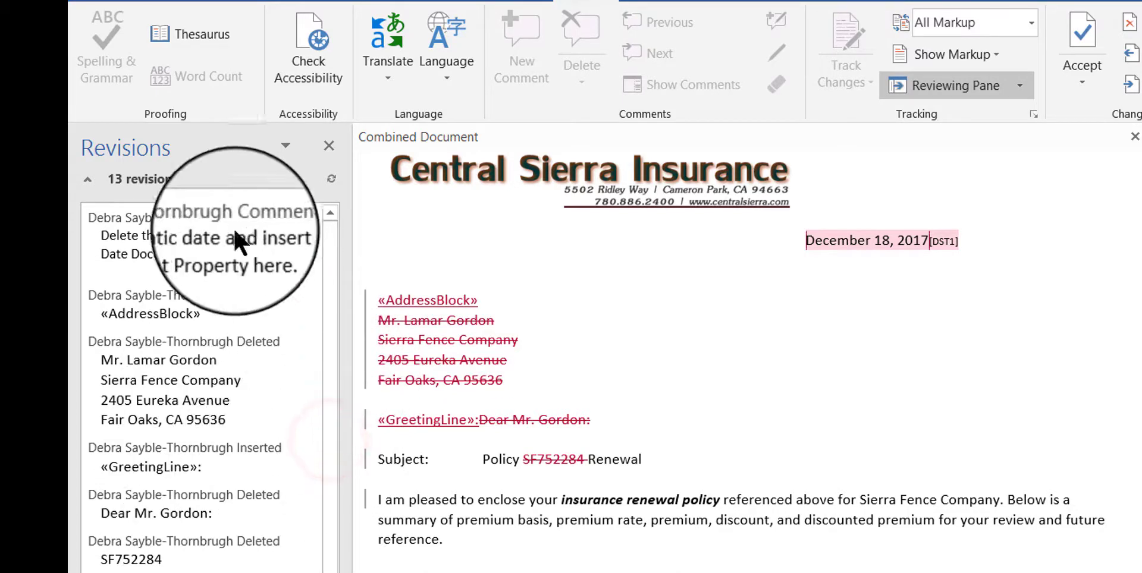
Step: Close the Revisions pane and scroll the Original and Revised Document panes to compare
click(328, 144)
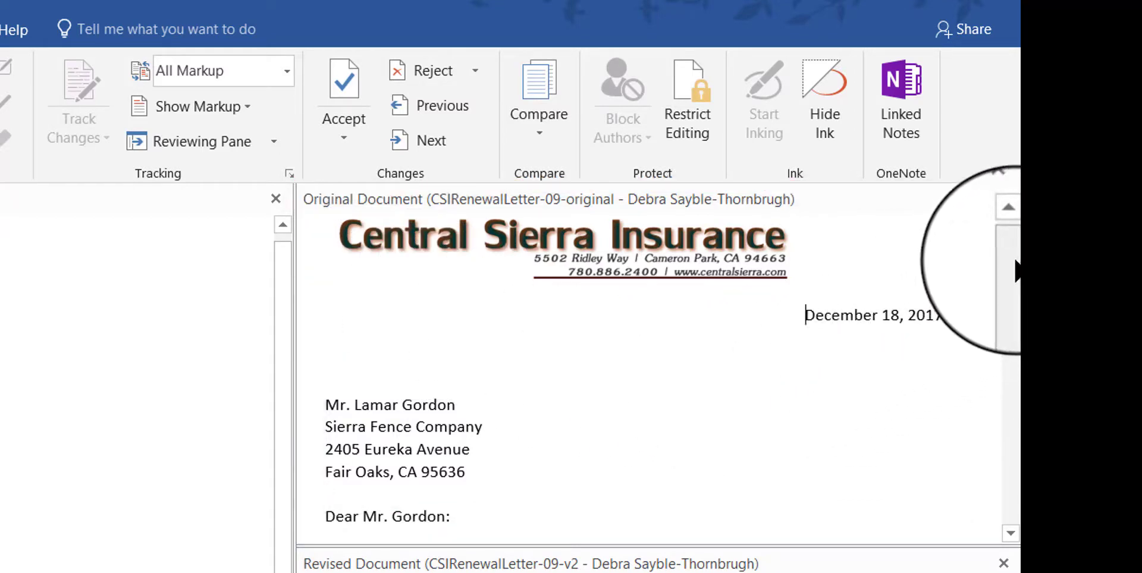
mouse_move(1011, 270)
mouse_down()
mouse_move(1011, 485)
mouse_move(1004, 215)
mouse_up()
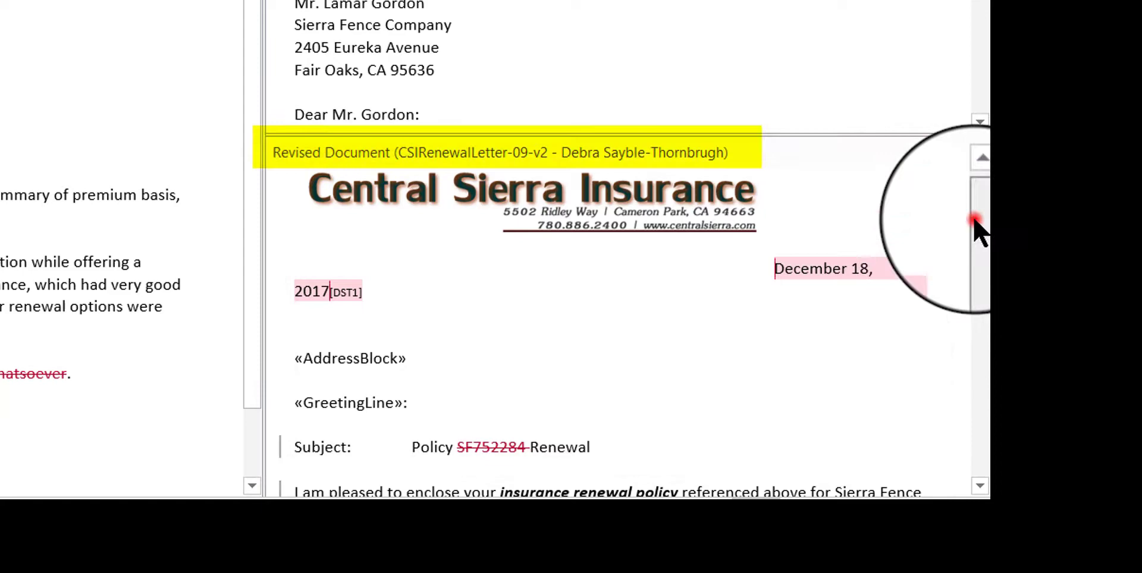
drag(975, 226, 970, 342)
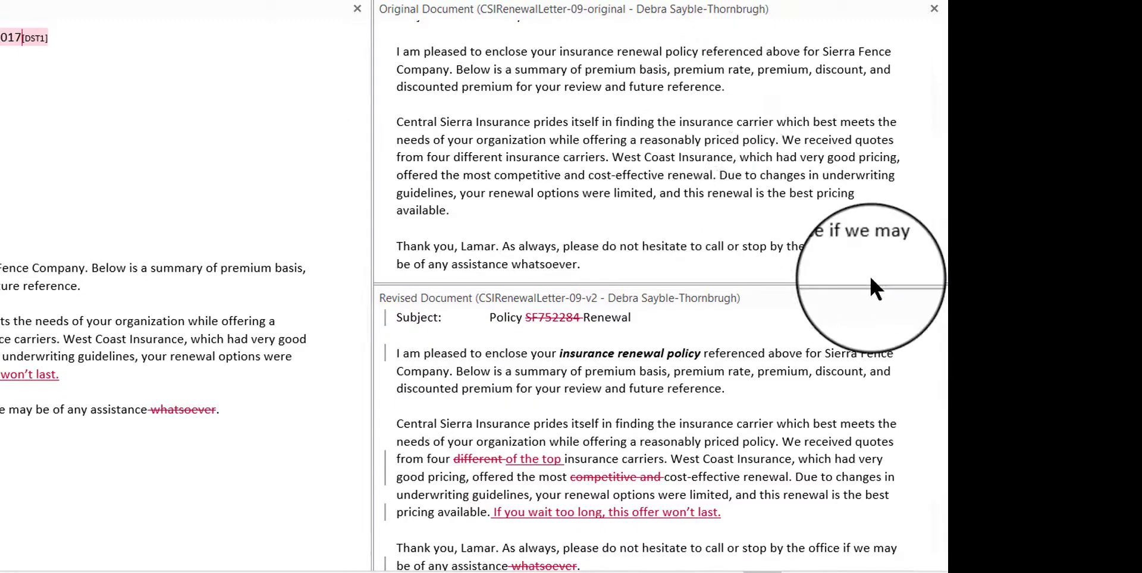
mouse_move(942, 443)
mouse_down()
mouse_move(938, 369)
mouse_move(940, 470)
mouse_up()
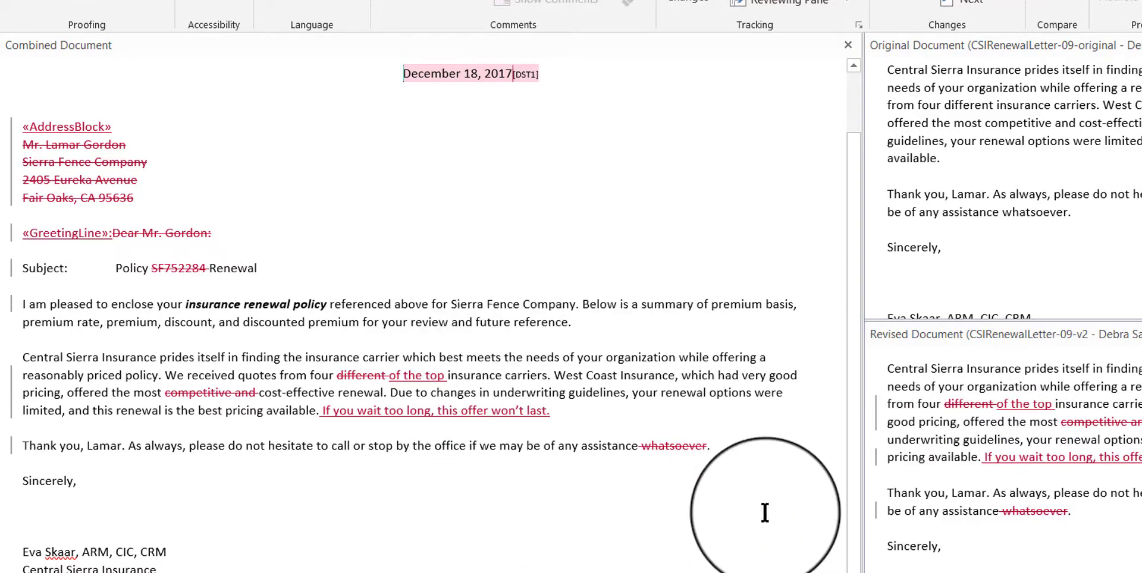
drag(855, 428, 848, 318)
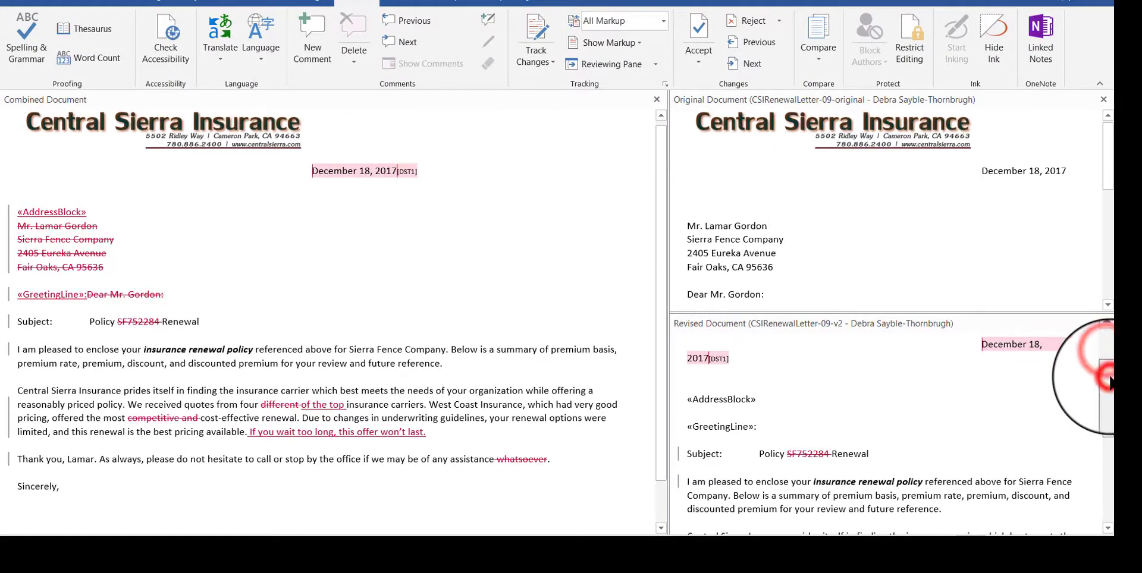
scroll(1109, 382, down, 2)
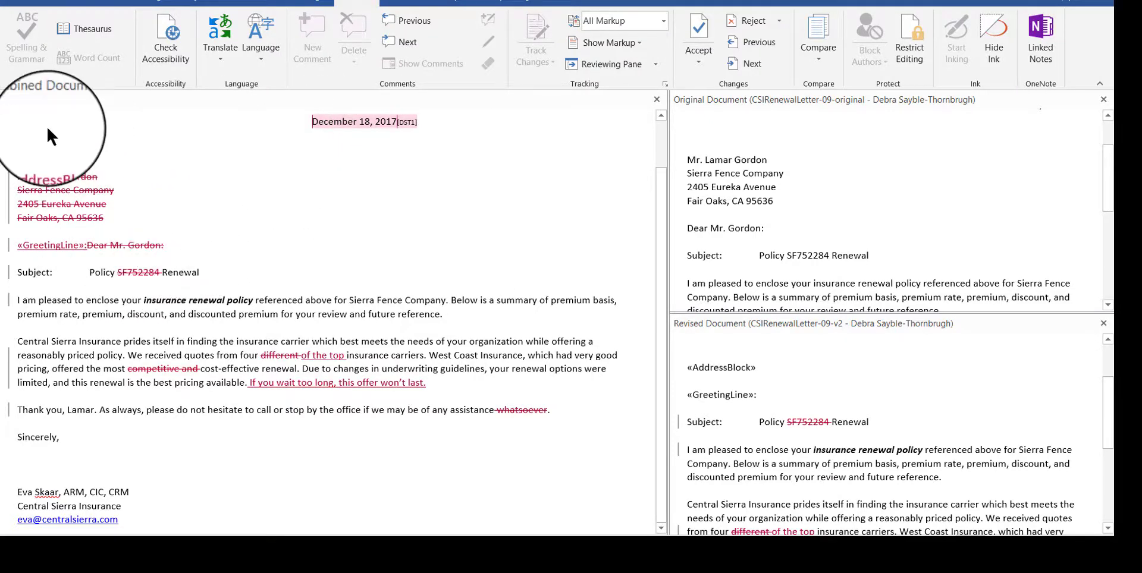
Step: Scroll to the top of the Combined Document and open the Accept dropdown
click(100, 175)
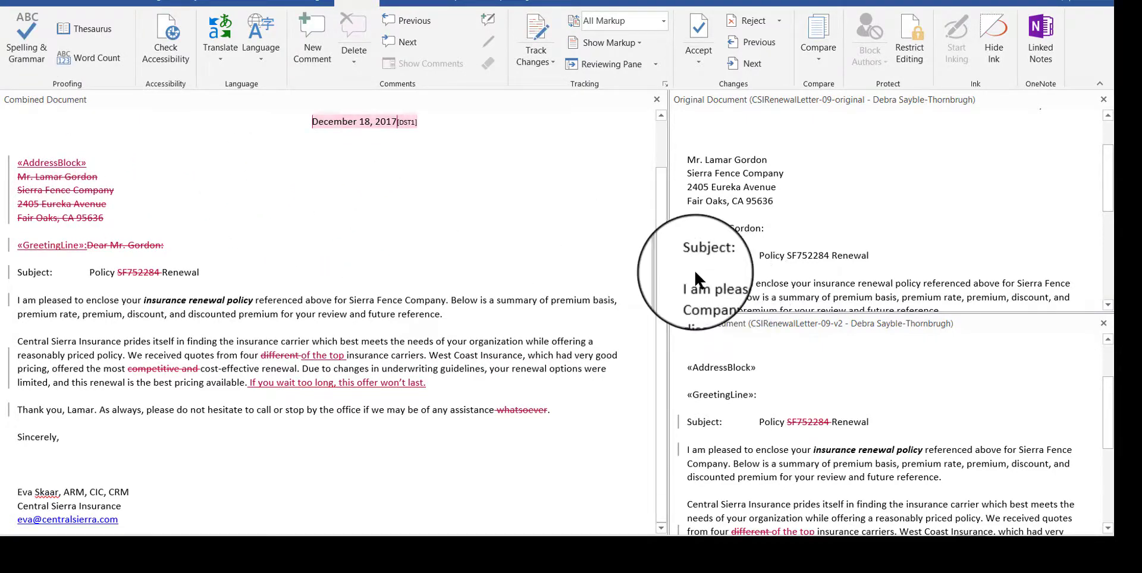
drag(663, 242, 649, 151)
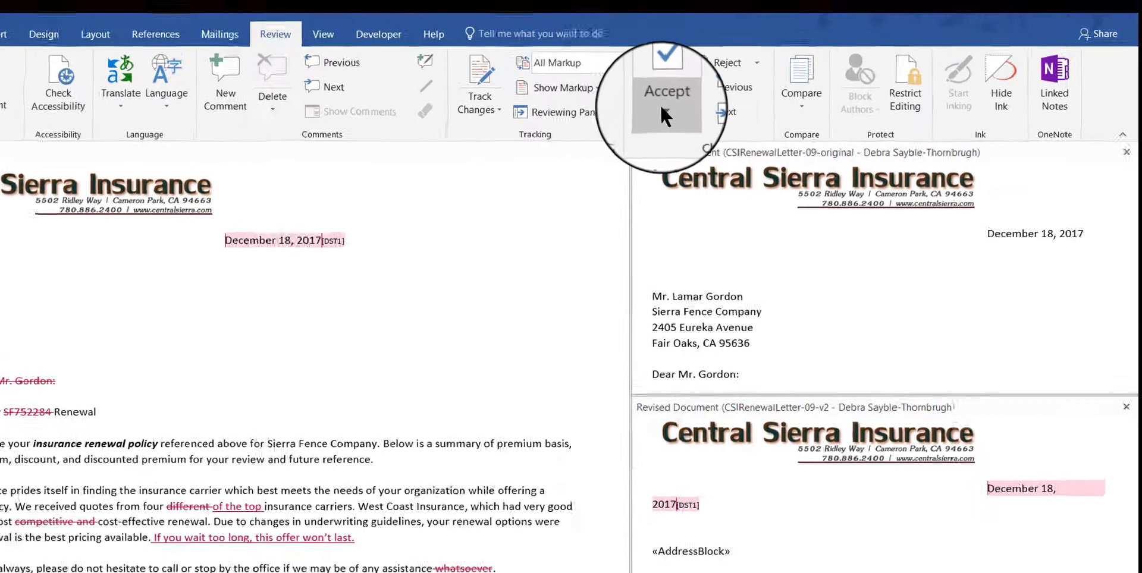
click(695, 62)
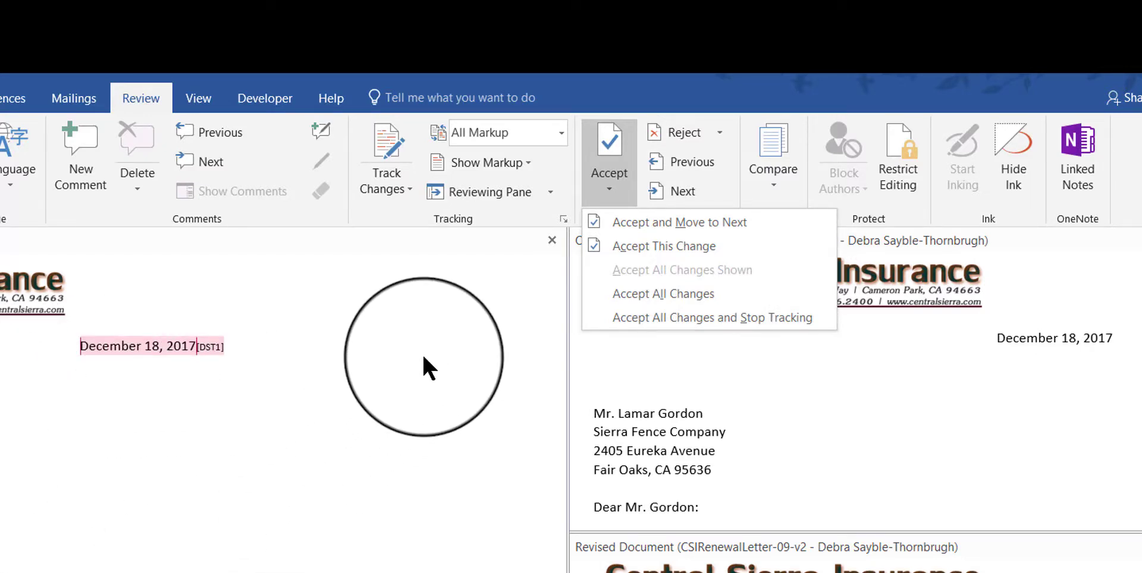
click(668, 313)
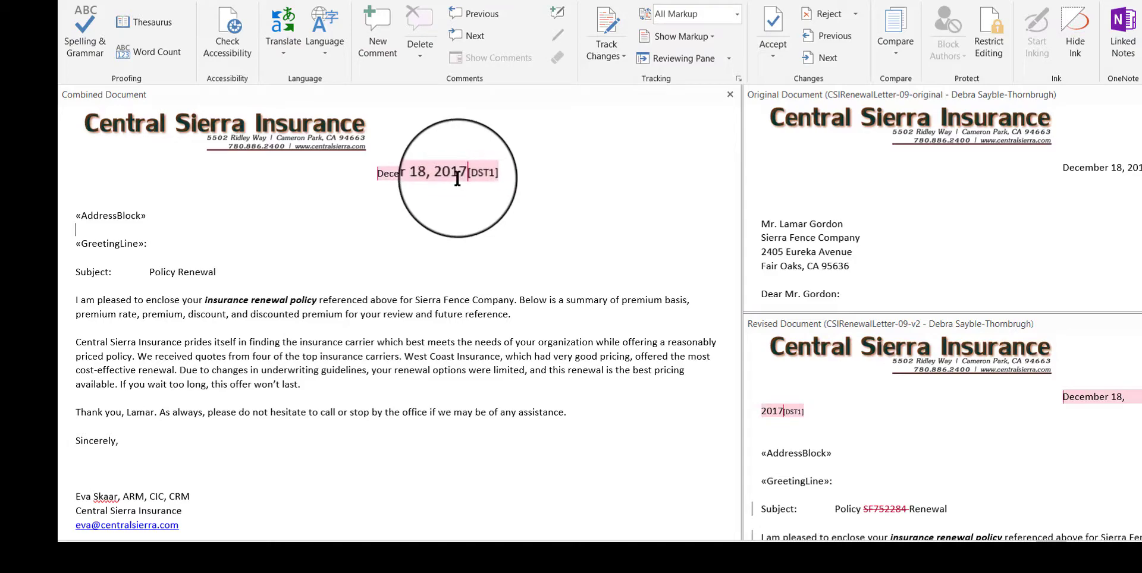
mouse_move(434, 174)
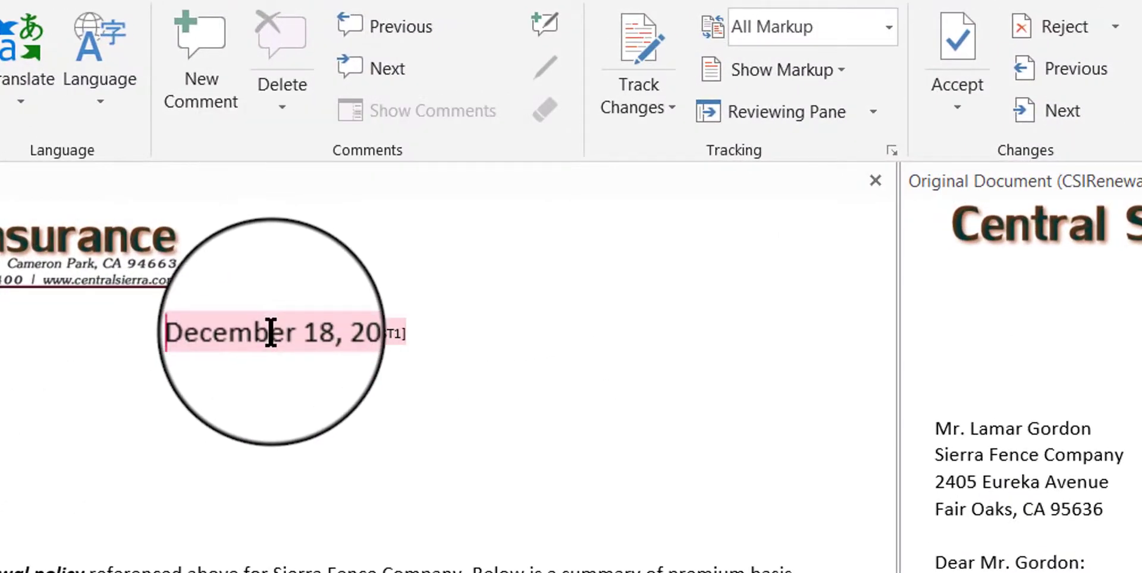
mouse_move(271, 334)
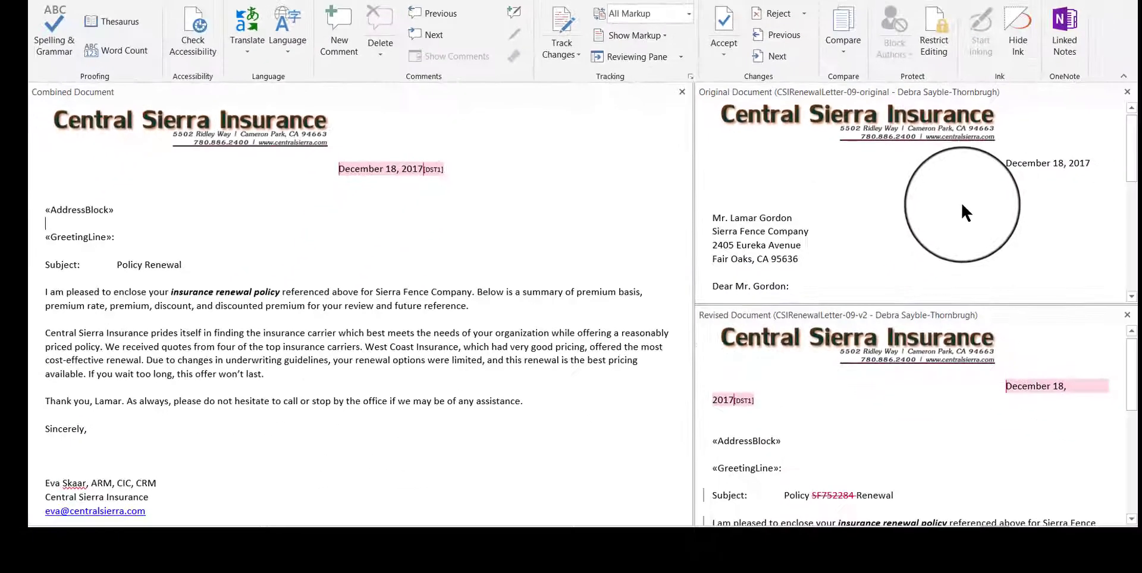
click(936, 185)
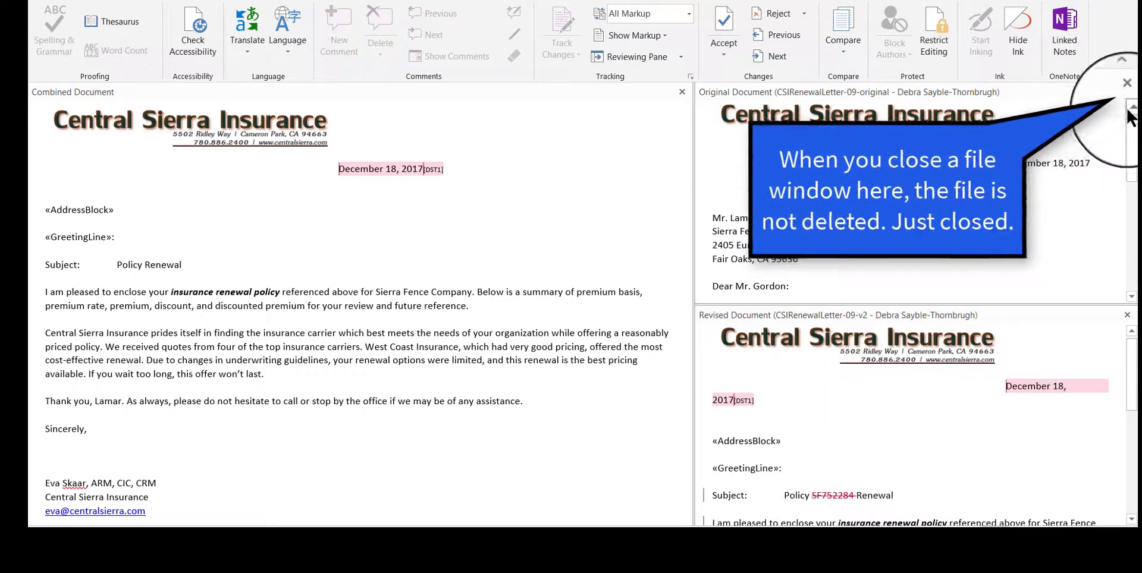
Step: Close the Original and Revised Document panes, leaving only the combined letter
click(1126, 83)
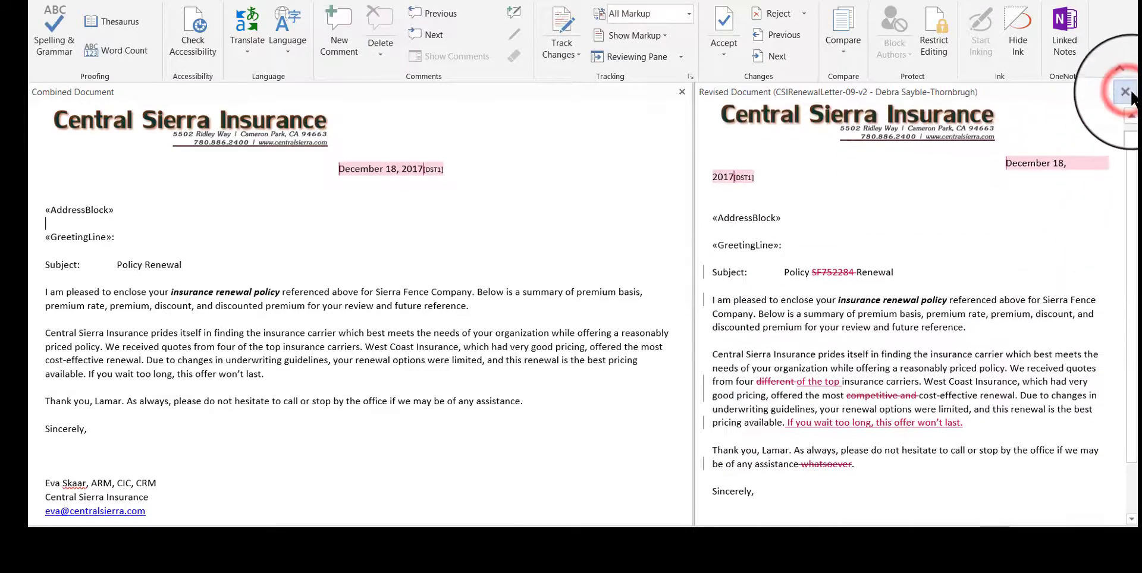
click(1126, 92)
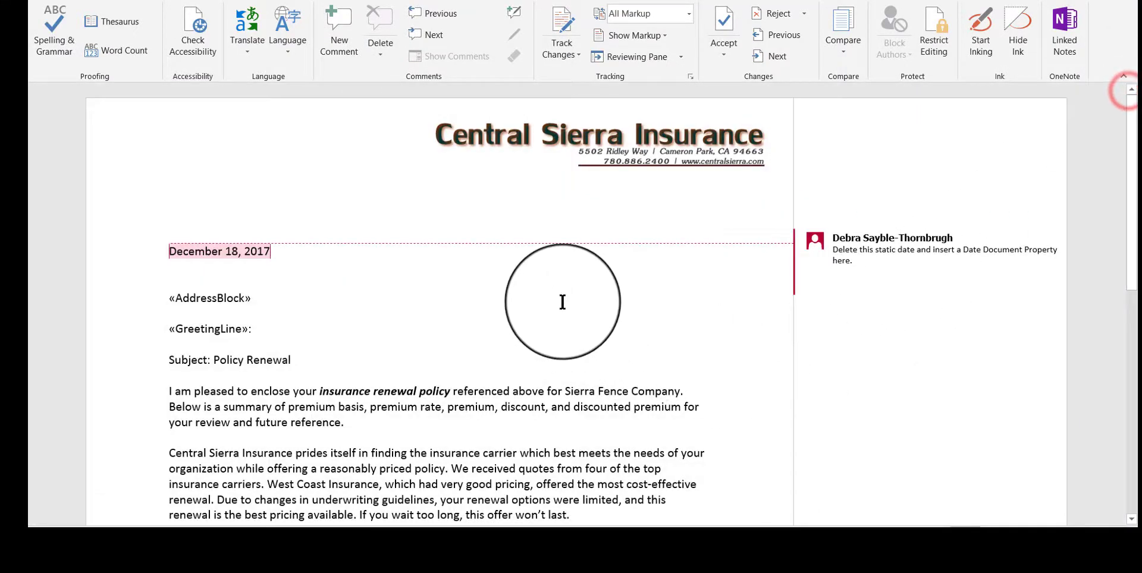
click(393, 314)
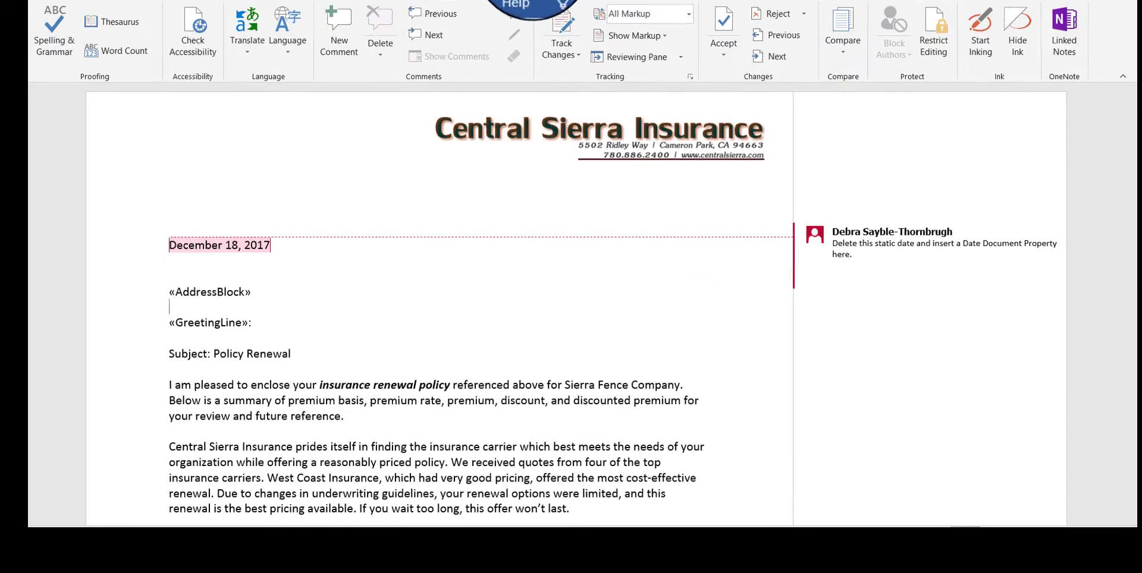
Step: Review the date comment asking to replace the static date with a Date Document Property
click(865, 242)
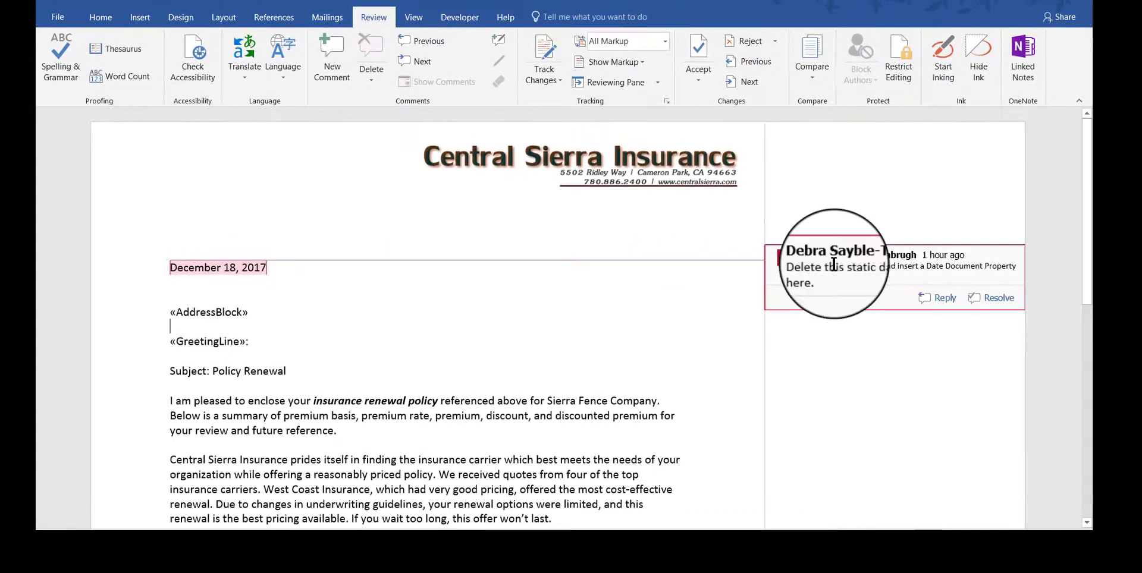
drag(834, 264, 518, 276)
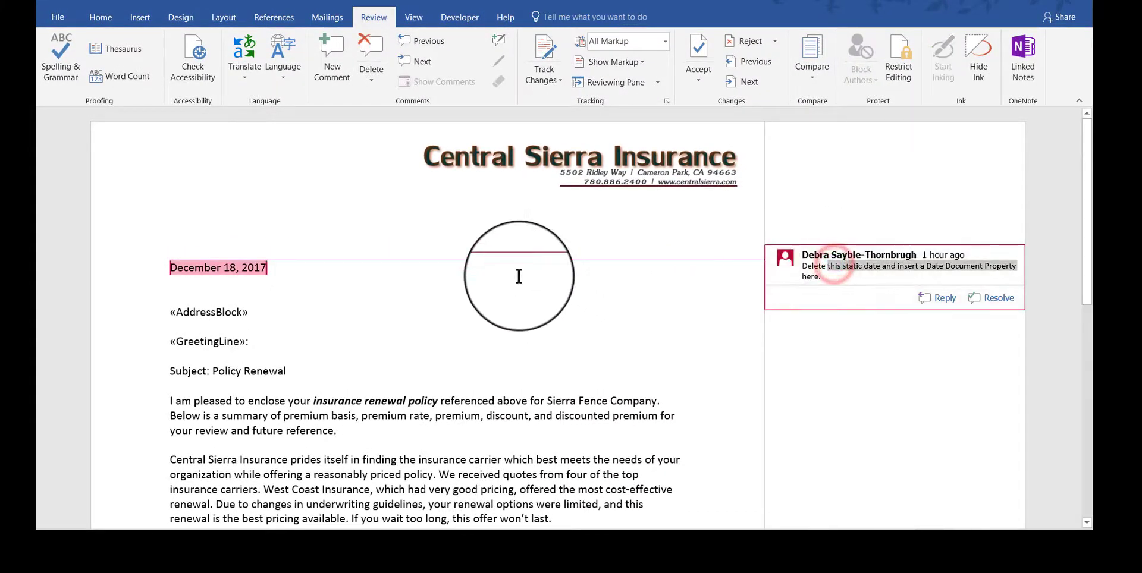
click(519, 276)
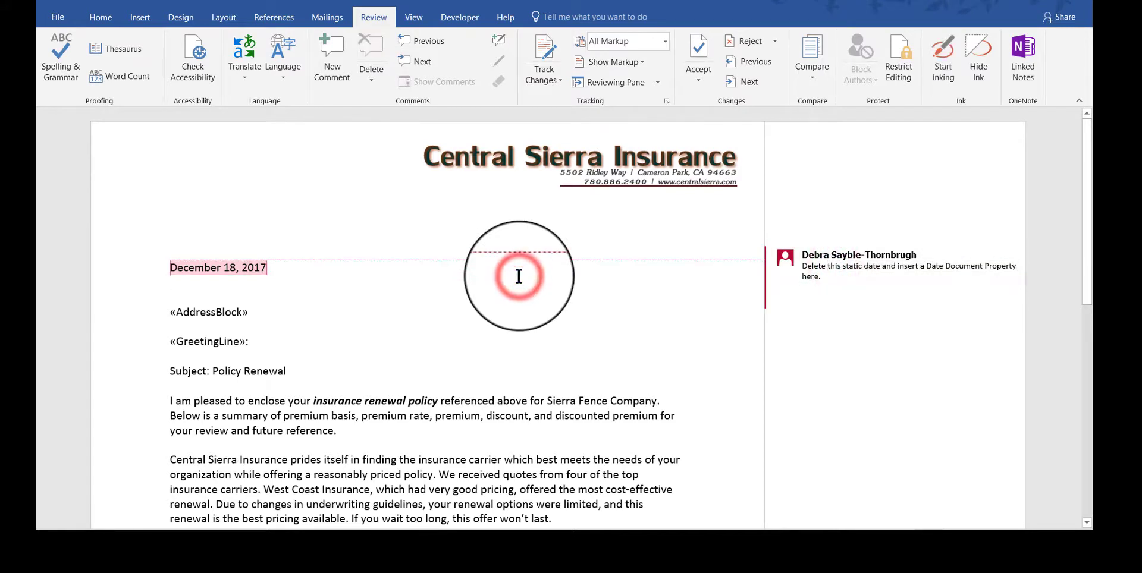